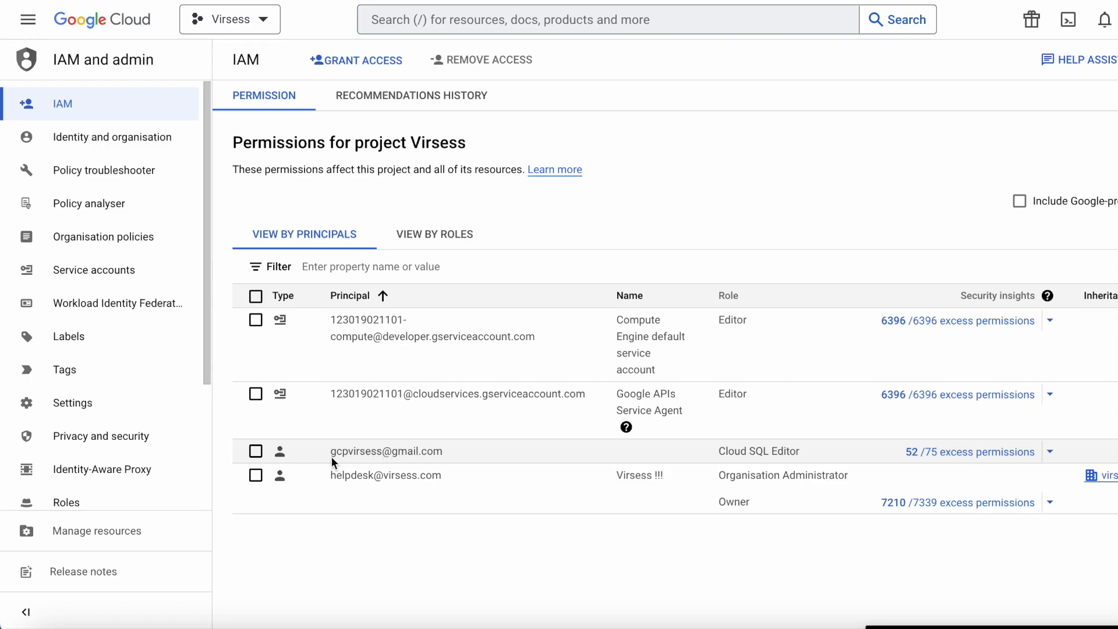
mouse_move(626, 427)
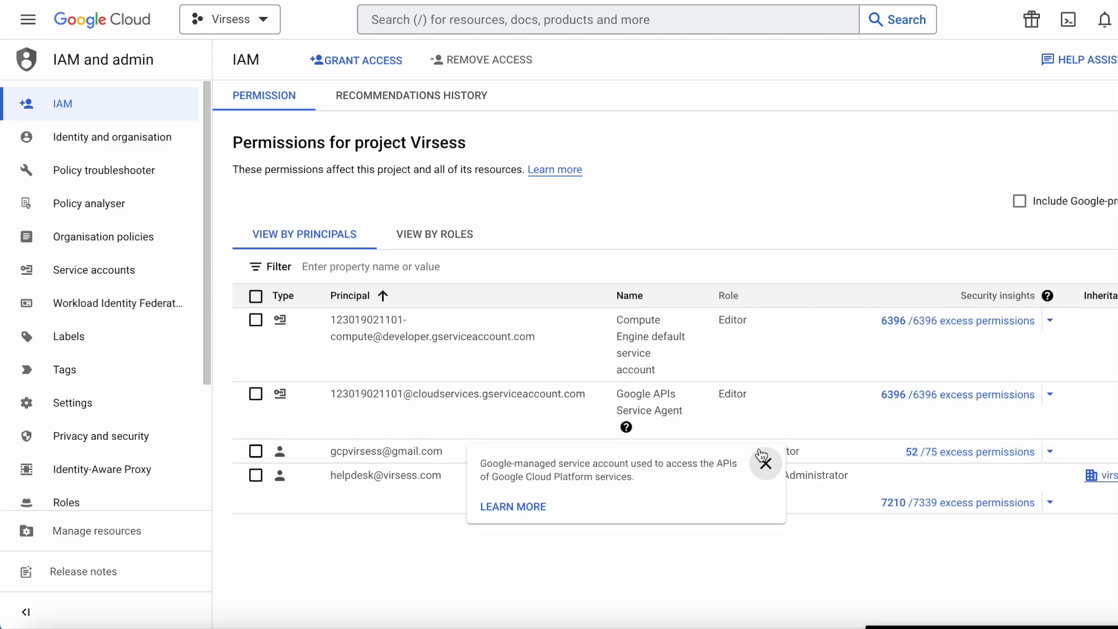
click(760, 468)
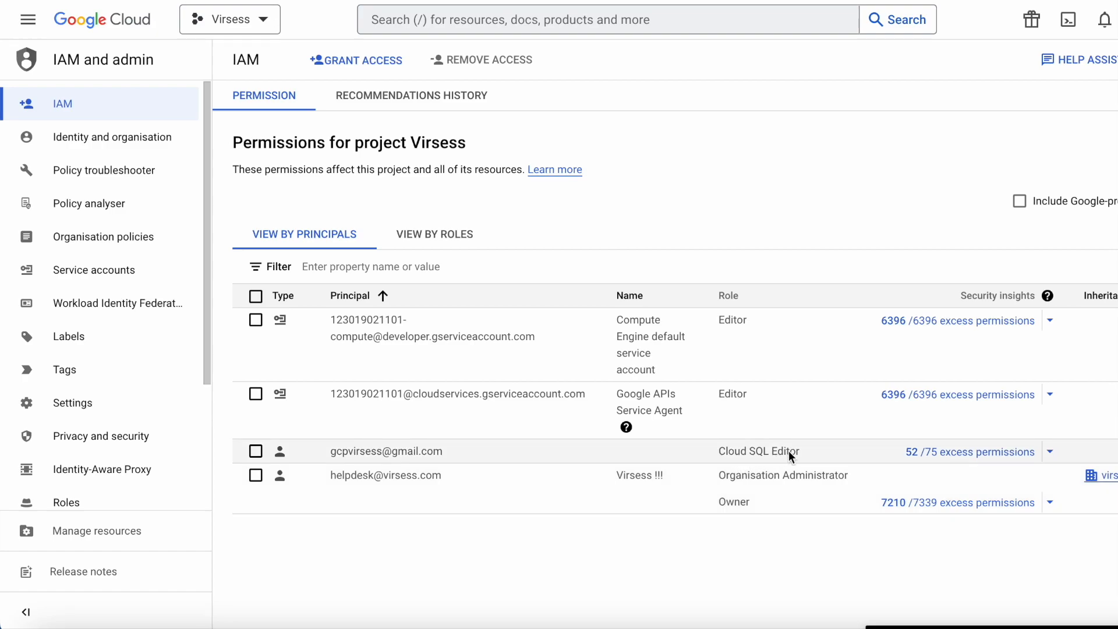
Open the overview of the SQL instance test and copy its service account address.
click(28, 20)
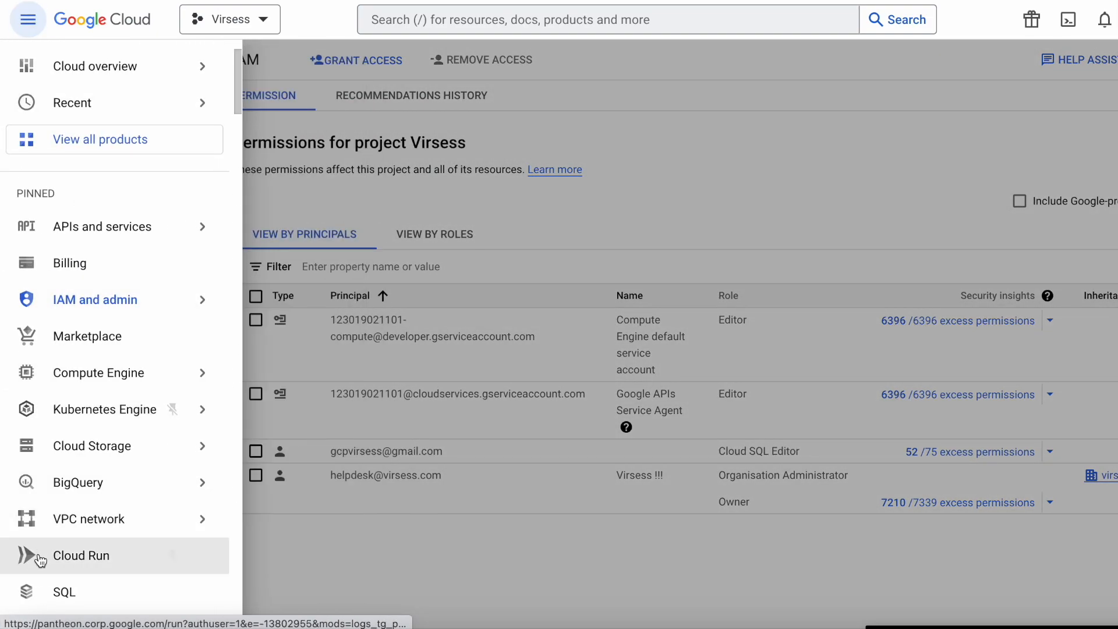
click(78, 591)
click(84, 171)
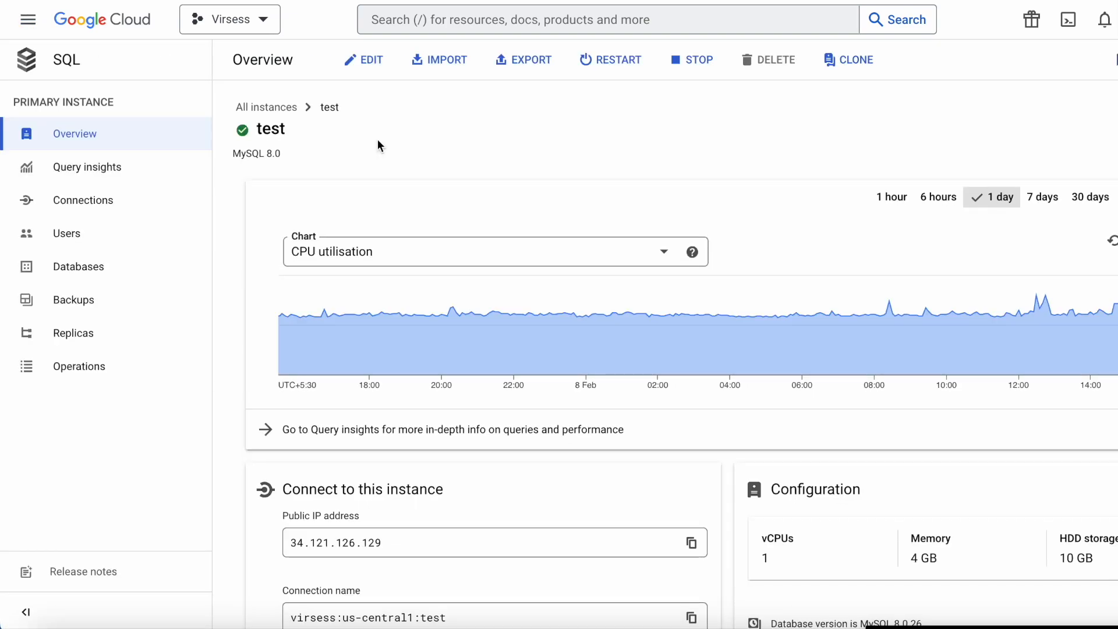
scroll(378, 143, down, 10)
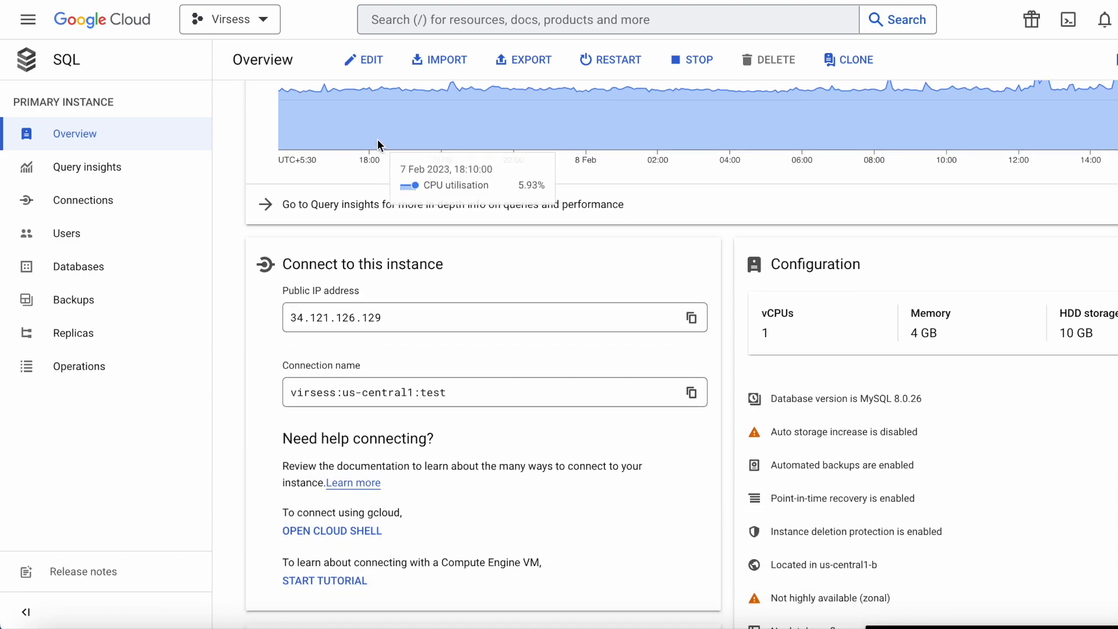
scroll(377, 139, down, 1)
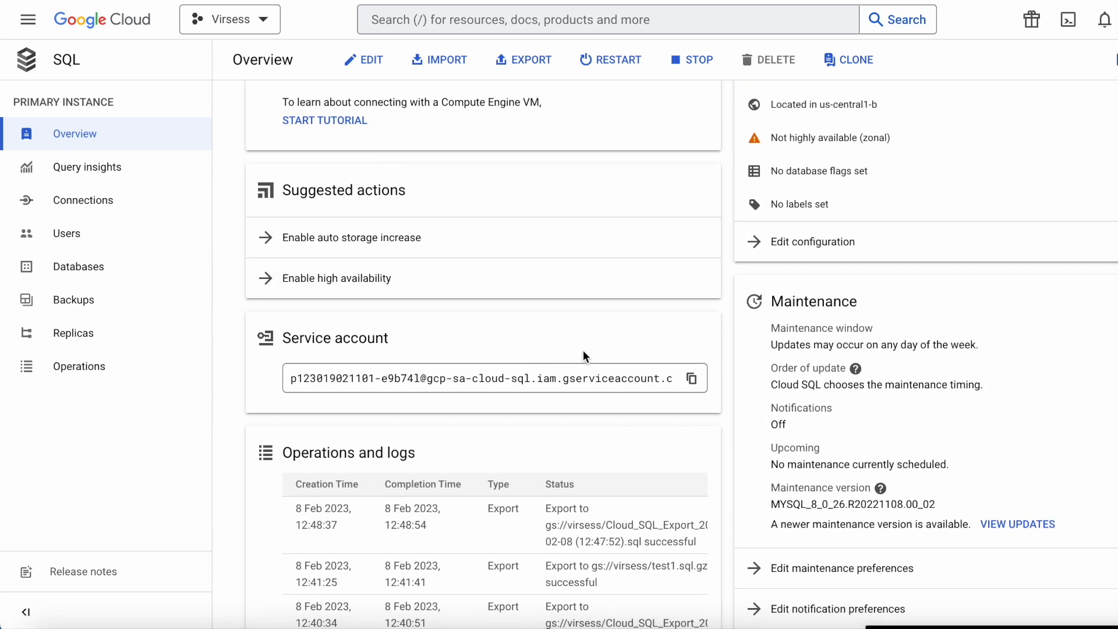
click(692, 379)
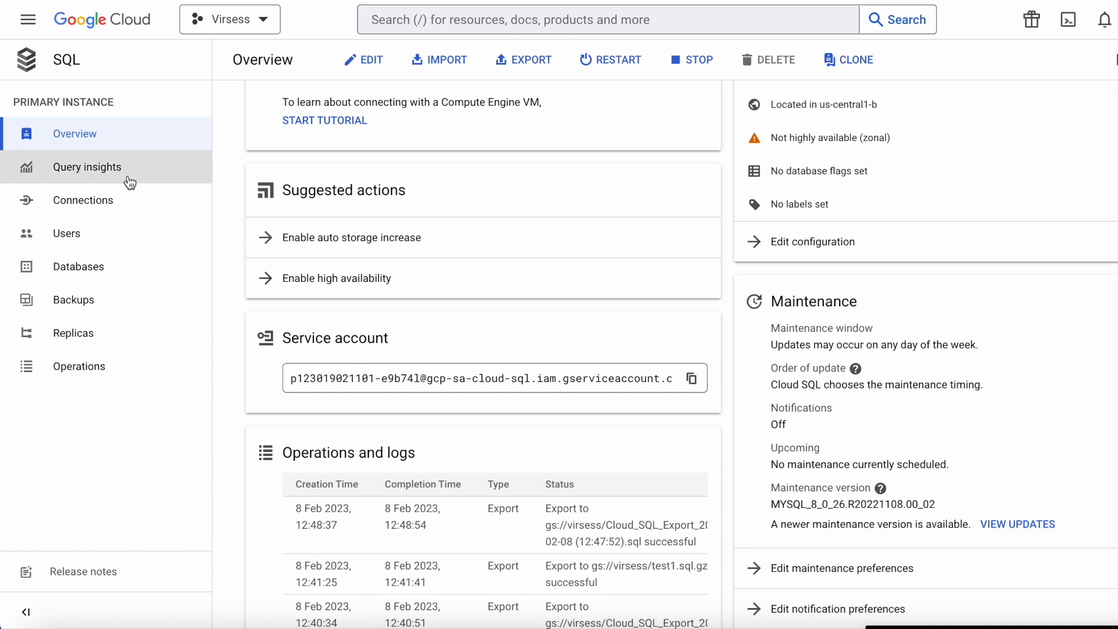
Open the virsess bucket in Cloud Storage and review the principals and roles in its permissions.
click(28, 23)
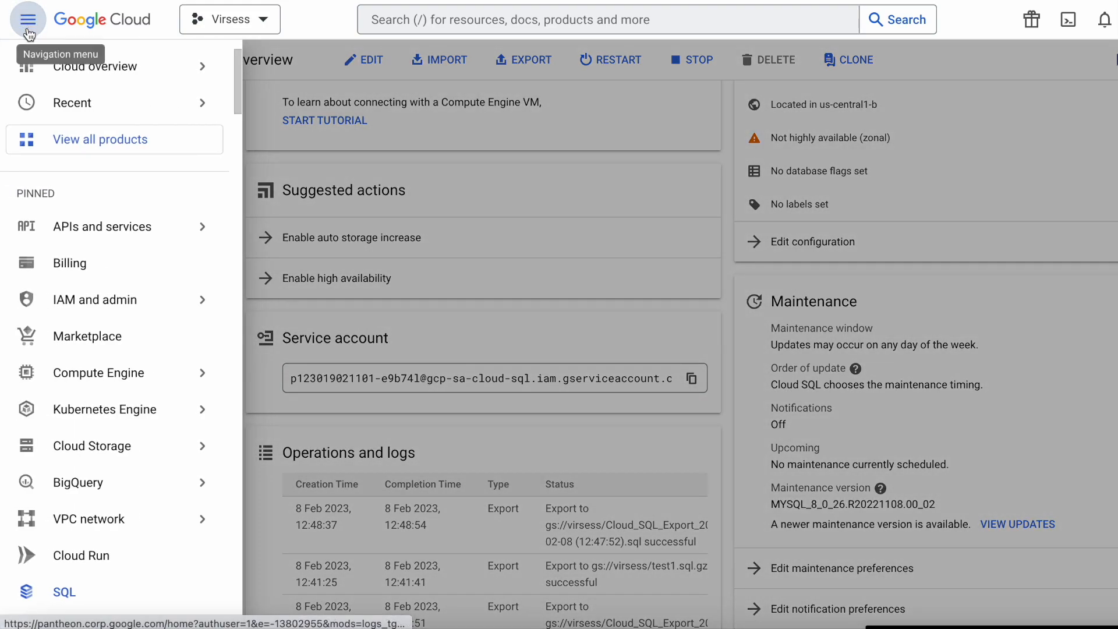
mouse_move(166, 445)
click(263, 455)
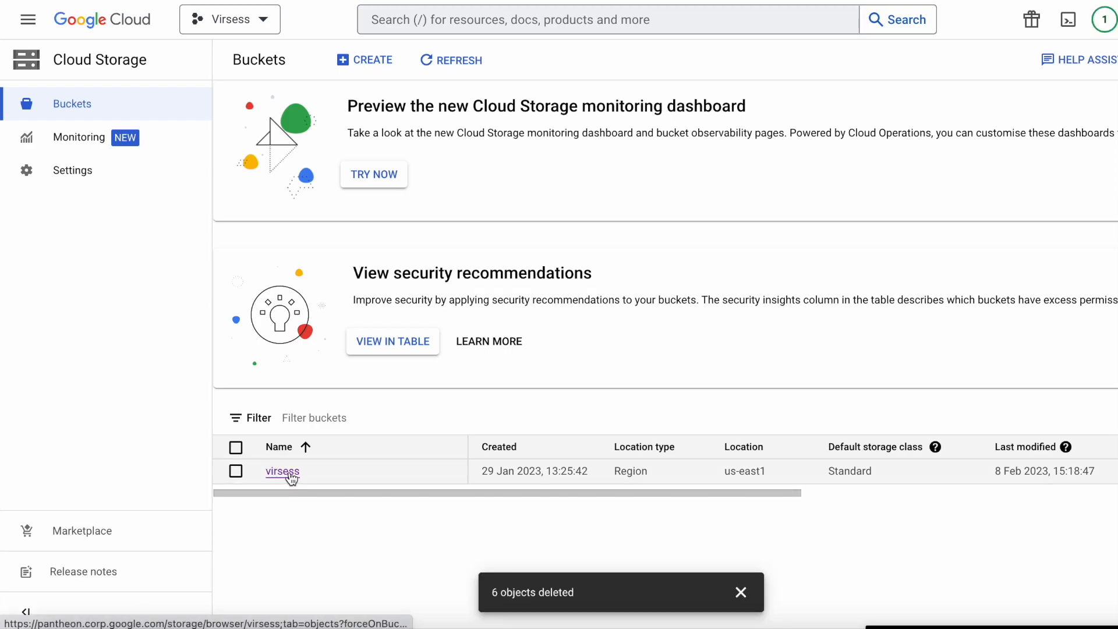
click(290, 473)
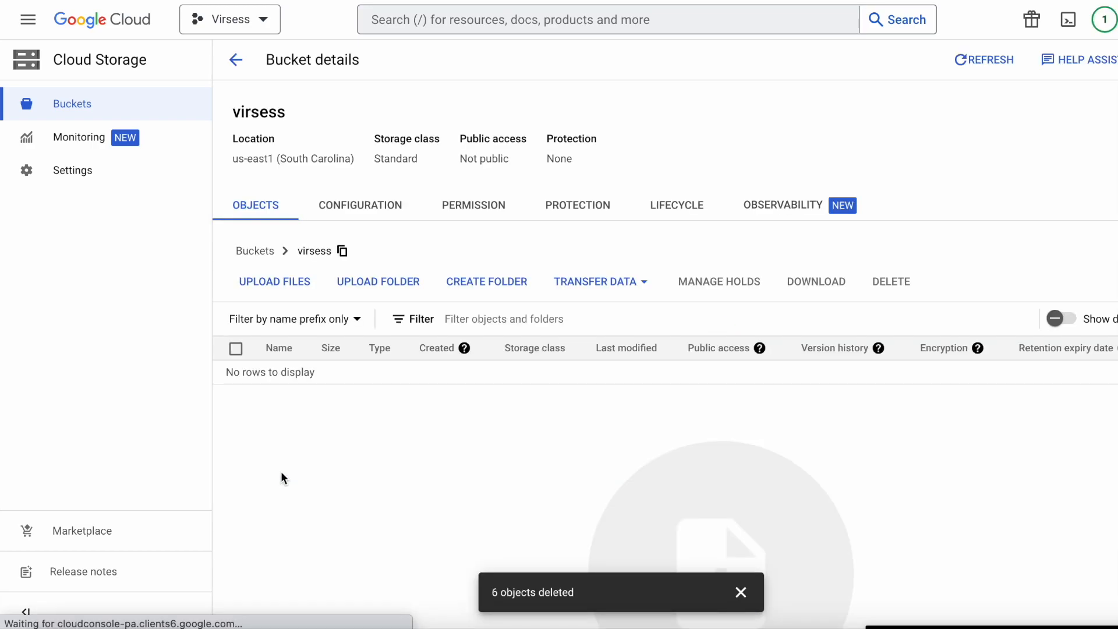
click(474, 209)
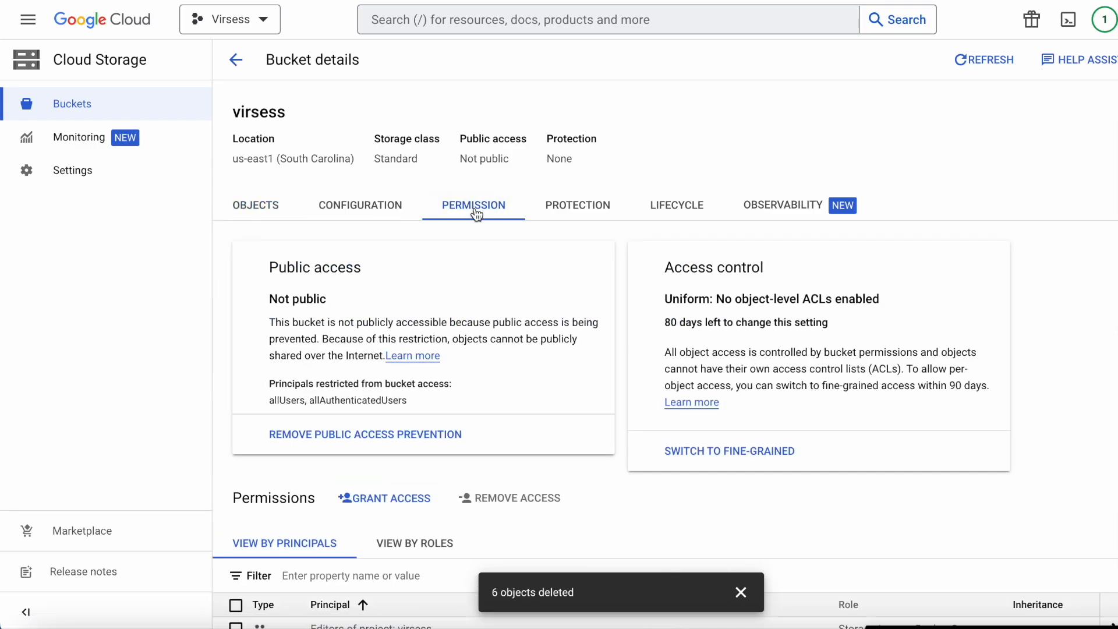
scroll(539, 562, down, 3)
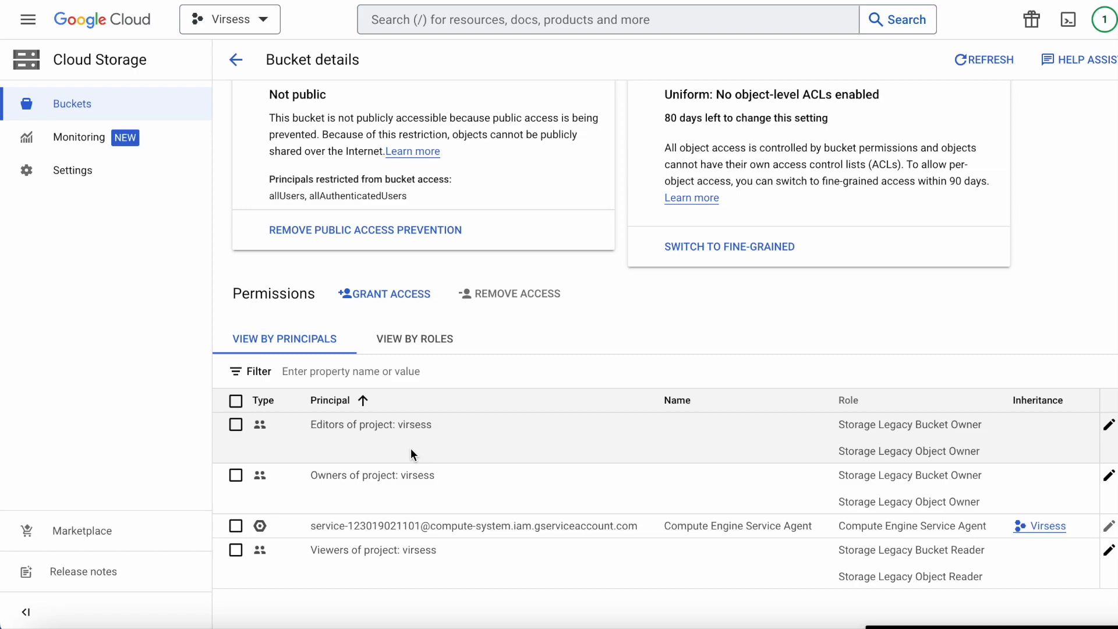
Reopen the project's IAM page and try to open the same page from the restricted Cloud SQL Editor account.
click(28, 19)
click(157, 300)
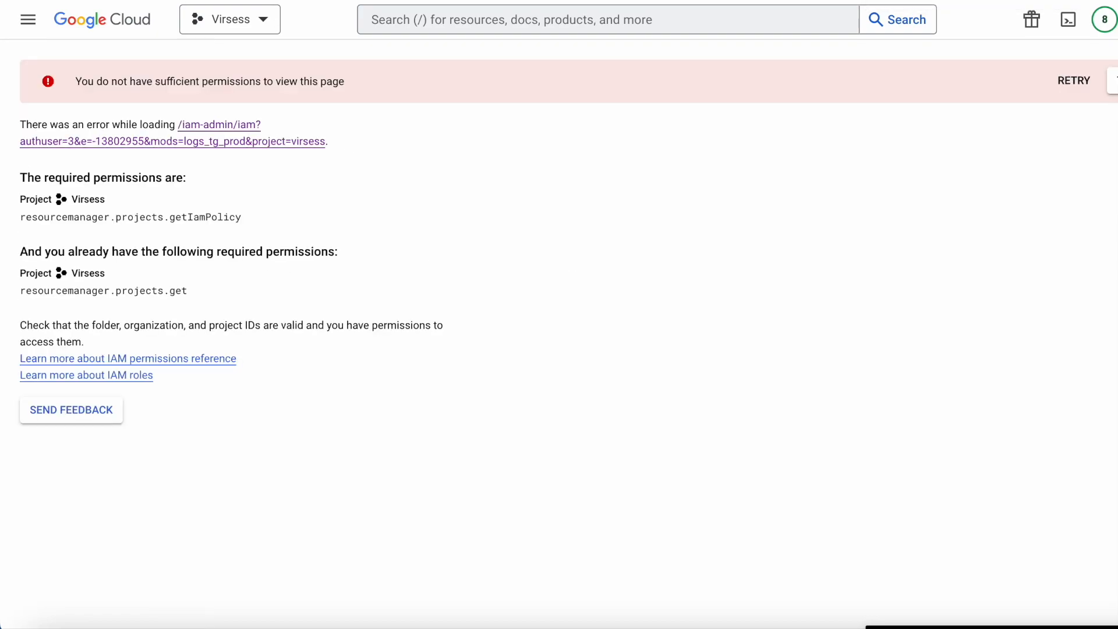
click(34, 28)
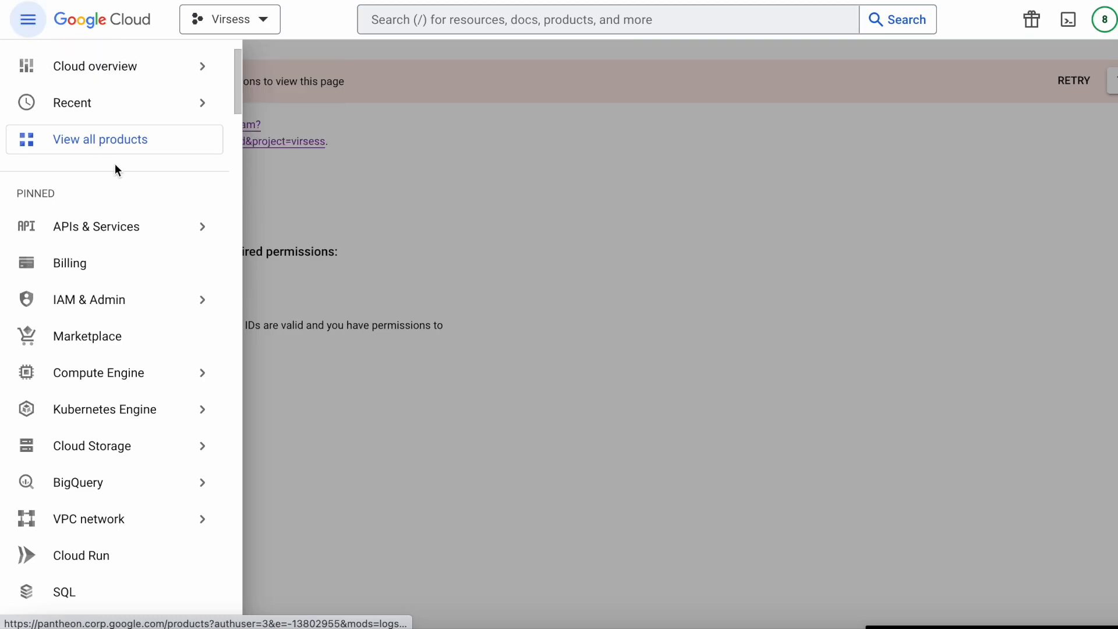
mouse_move(114, 243)
mouse_move(155, 301)
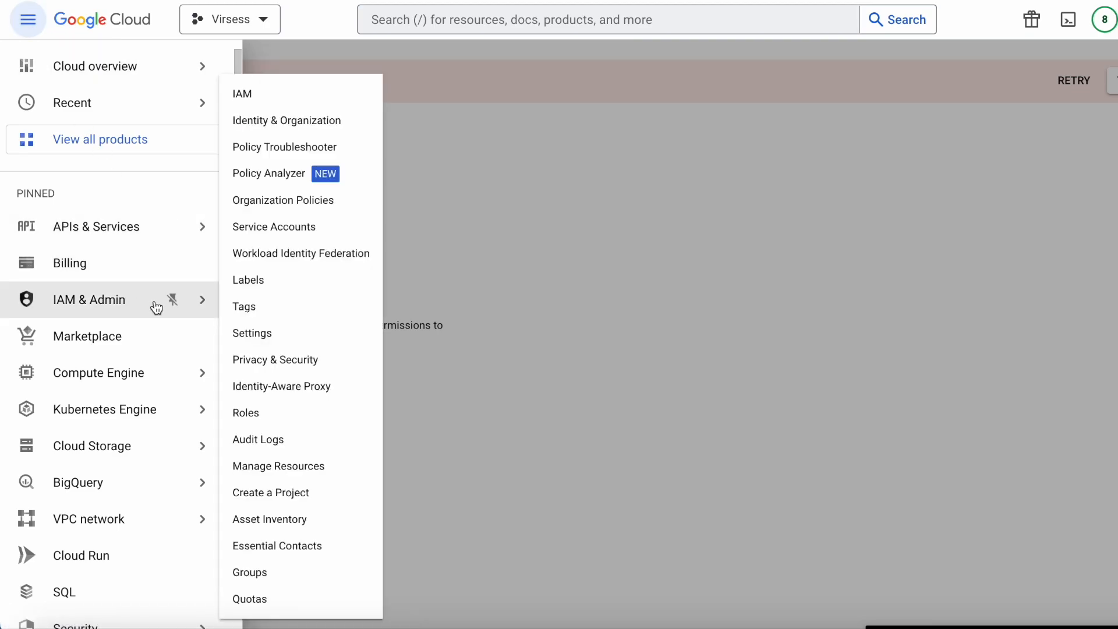
click(294, 100)
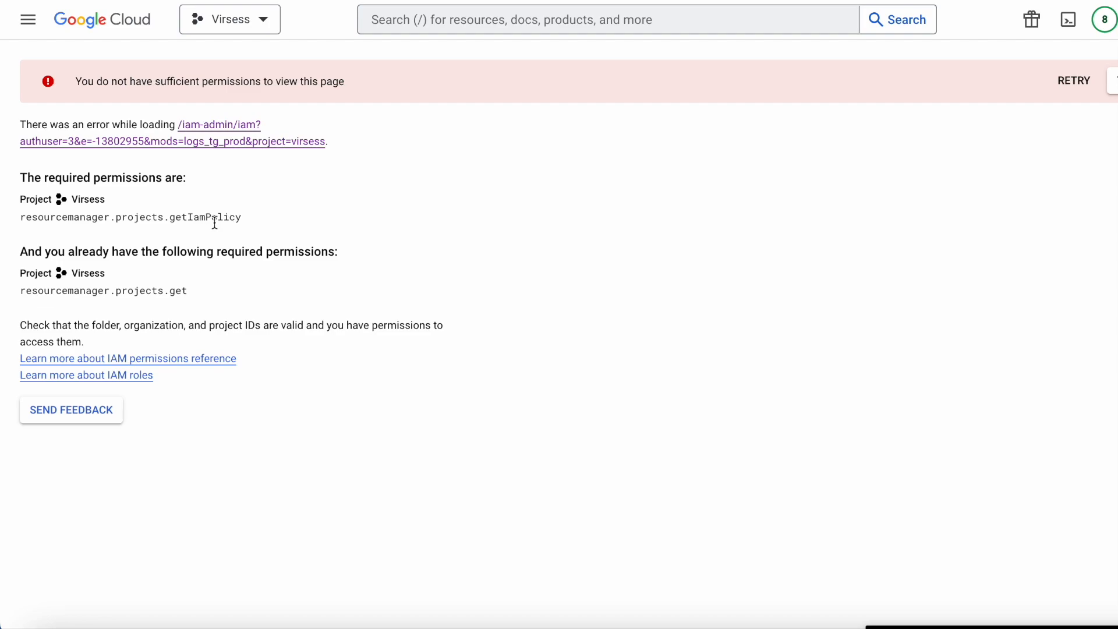
From the restricted account, open the data export form of the SQL instance test.
key(.)
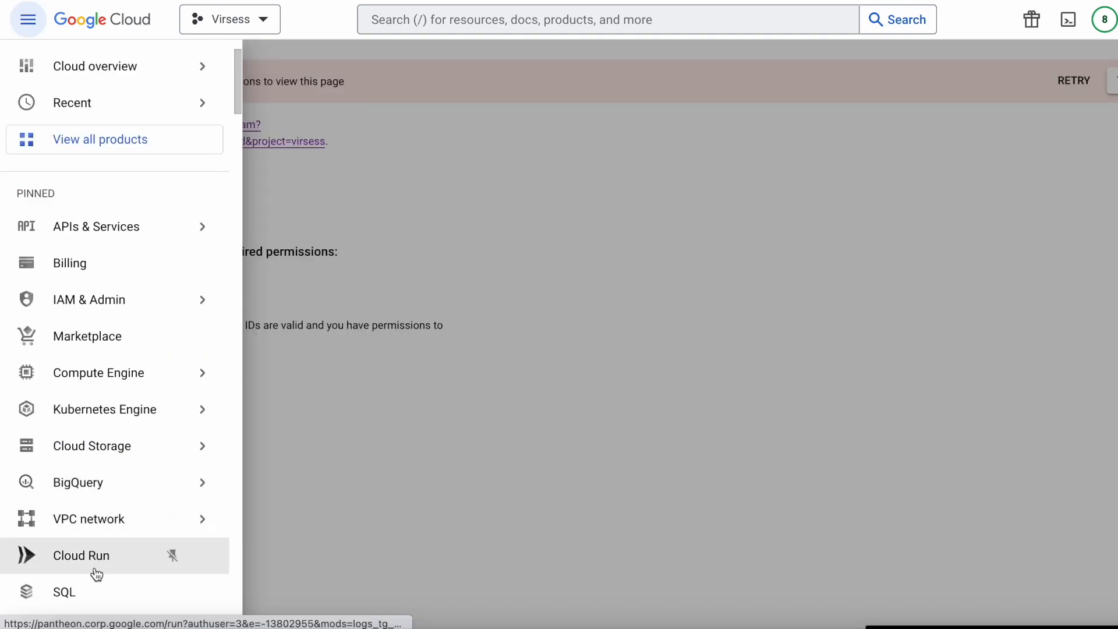
click(99, 600)
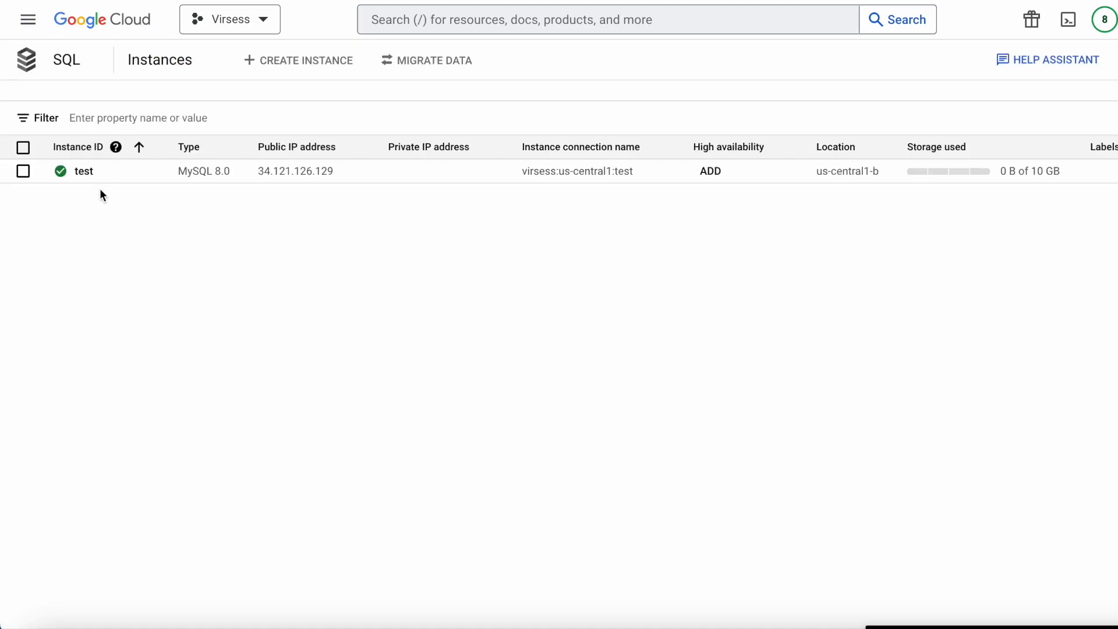
click(83, 171)
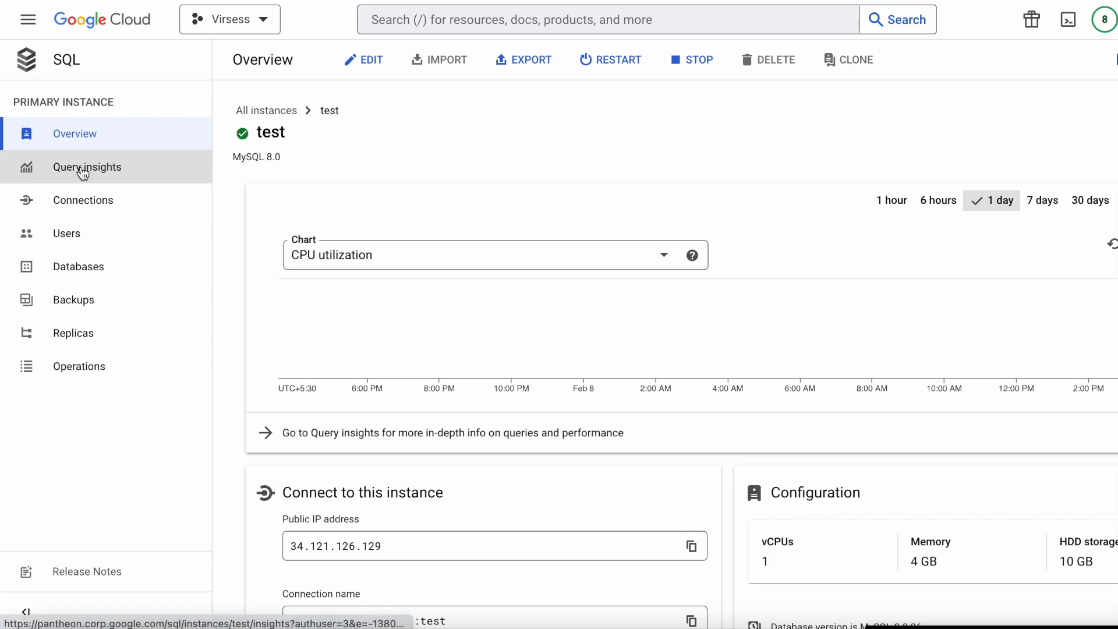
click(529, 60)
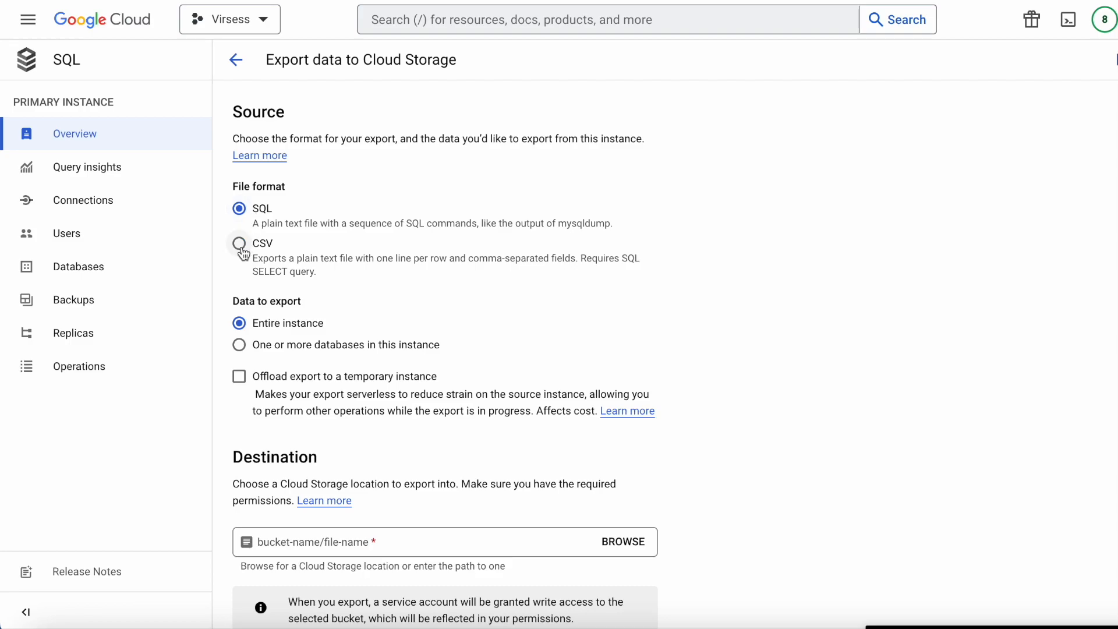
Limit the export to one or more databases and select only test1234.
scroll(256, 222, down, 1)
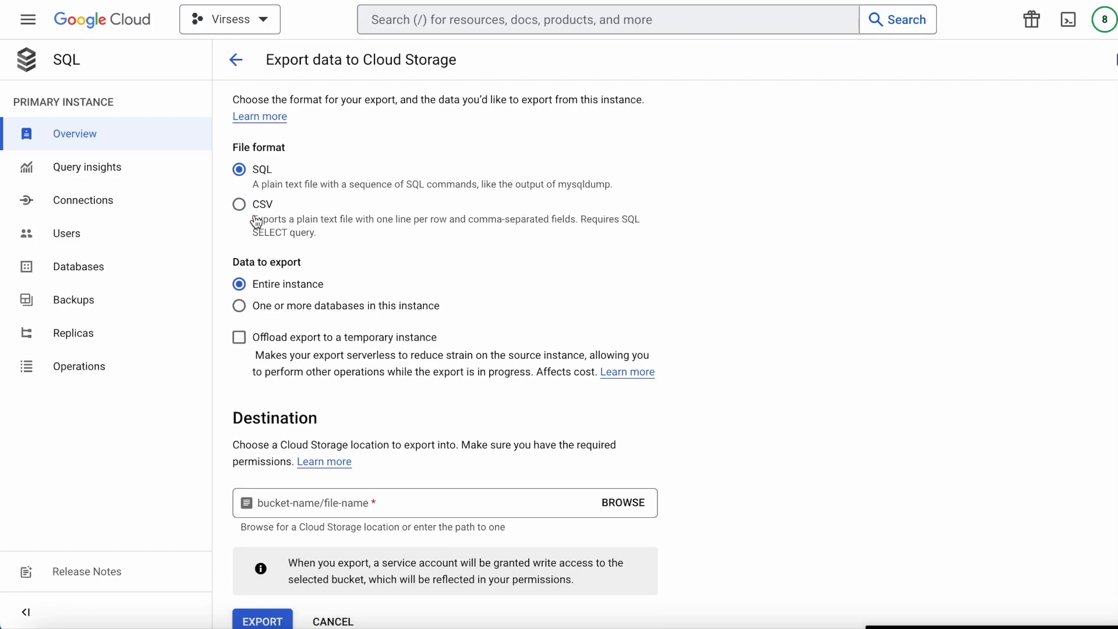
click(239, 302)
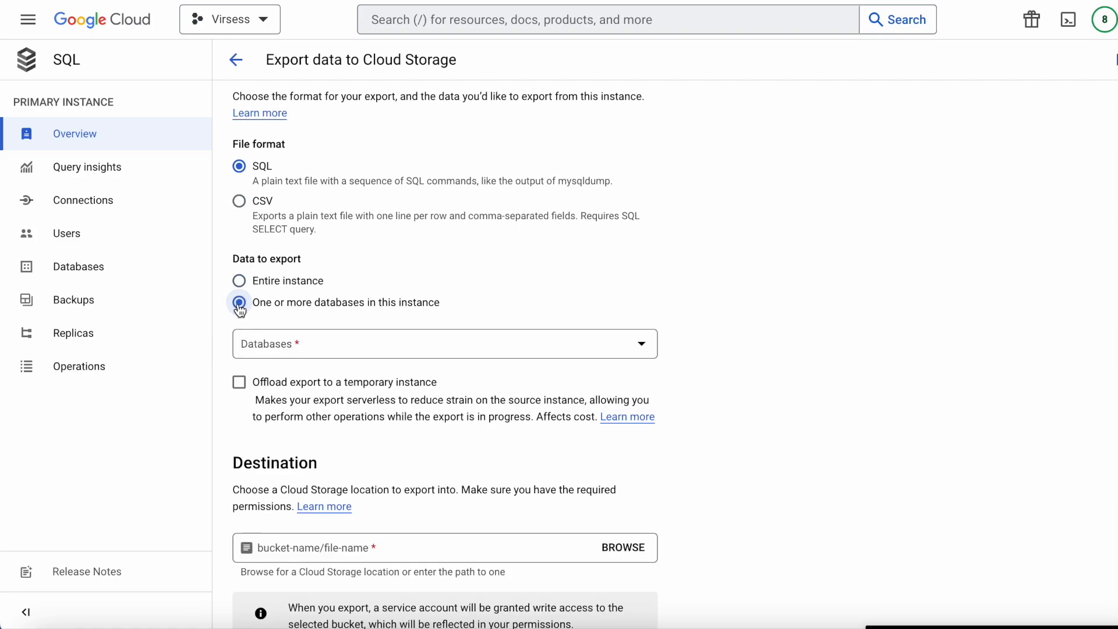
click(294, 347)
click(261, 510)
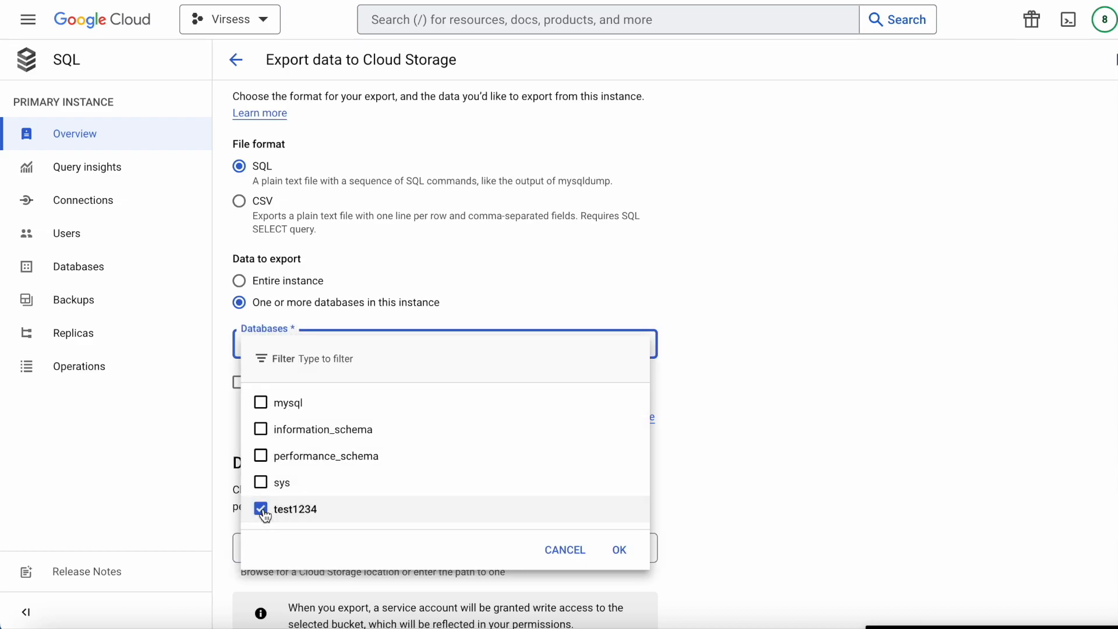
click(619, 550)
Try to browse for the export's Cloud Storage destination and cancel the location selection.
click(627, 553)
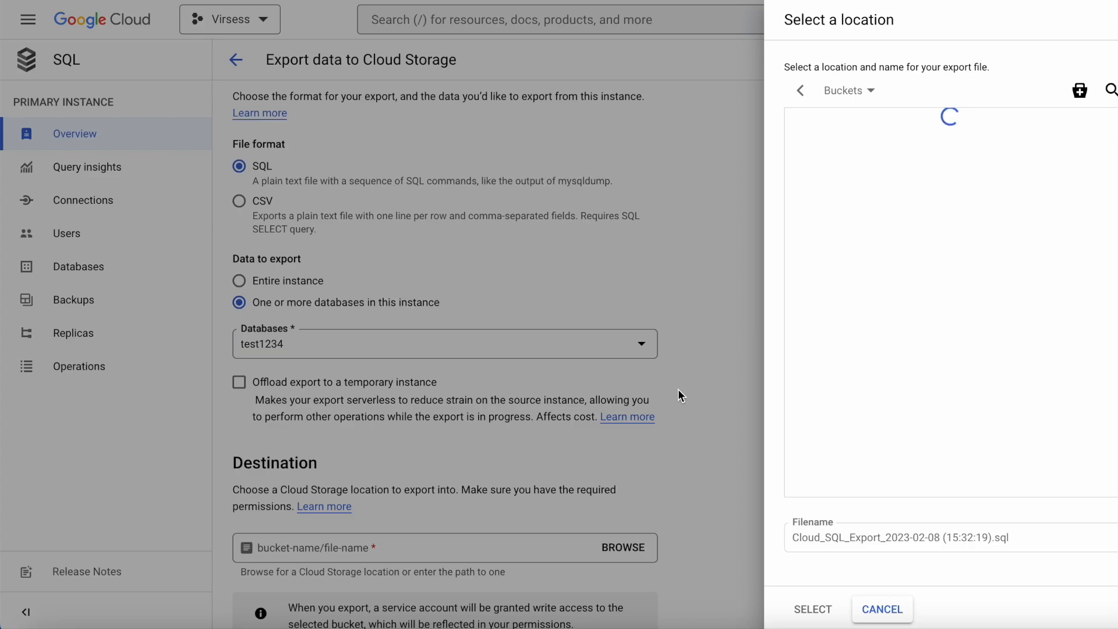
click(878, 608)
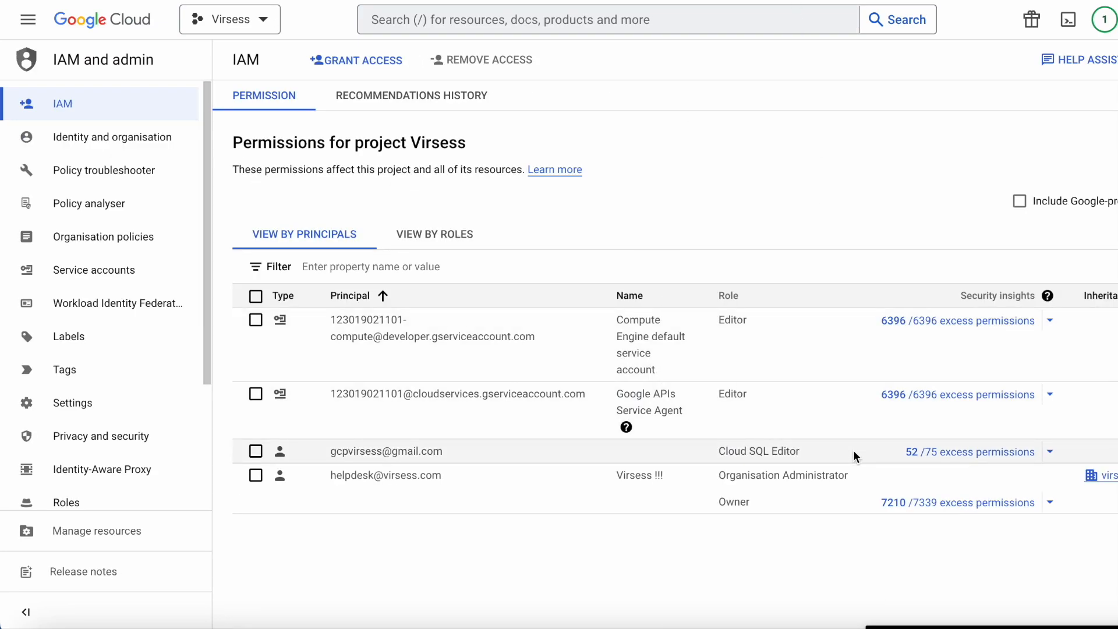
In the administrator account's IAM page, add the Storage Admin role to the Cloud SQL Editor principal and save the access change.
click(1117, 451)
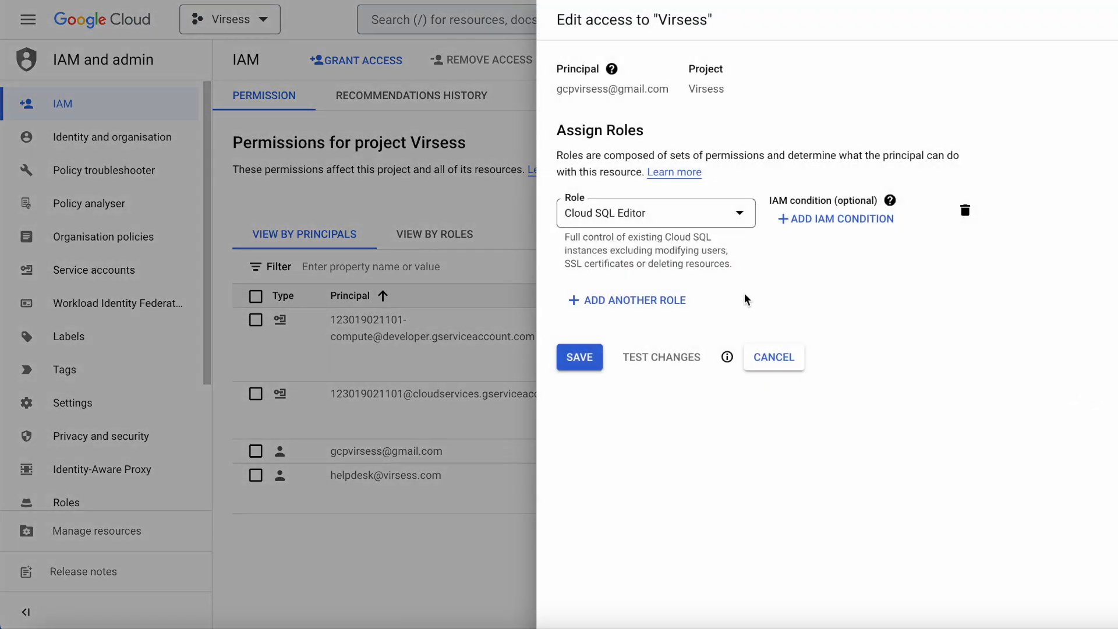
click(651, 301)
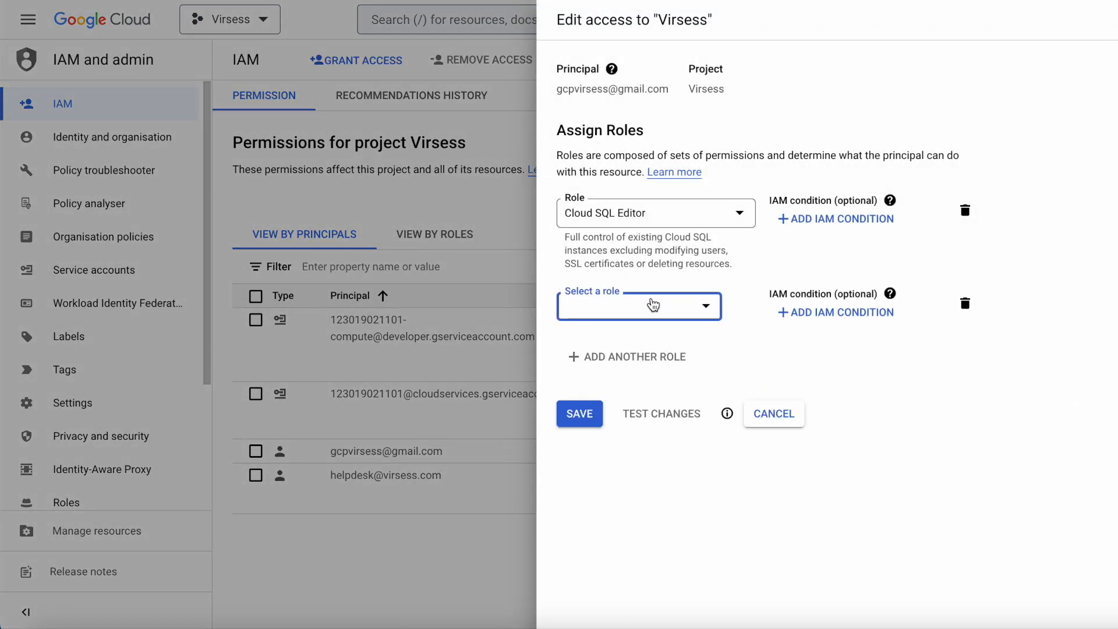
click(707, 306)
scroll(646, 429, down, 10)
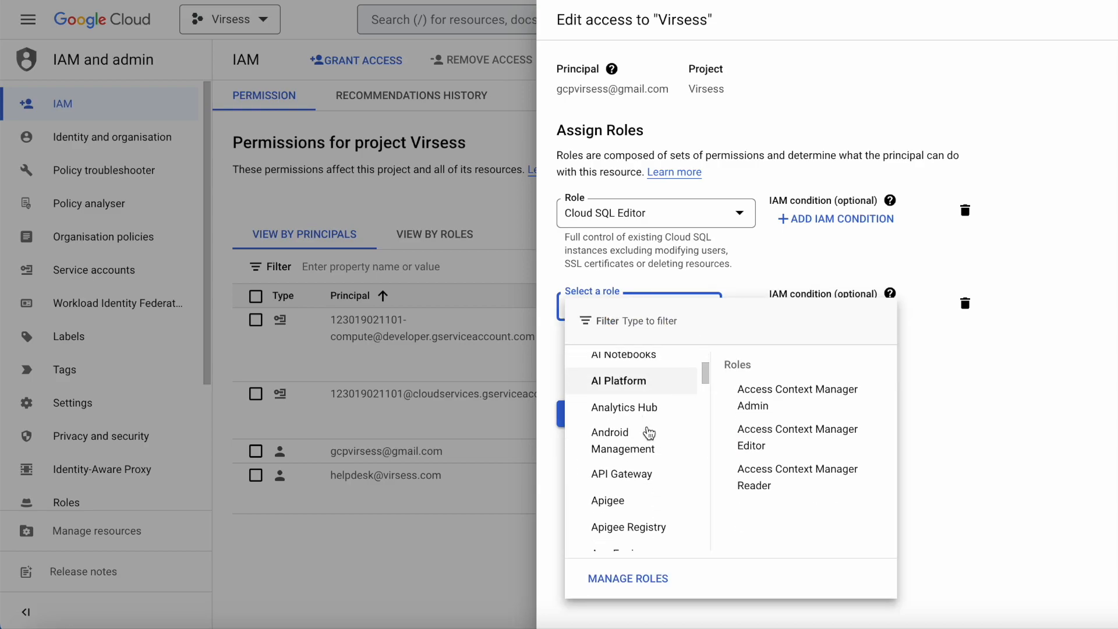
scroll(646, 429, down, 2)
scroll(649, 429, up, 4)
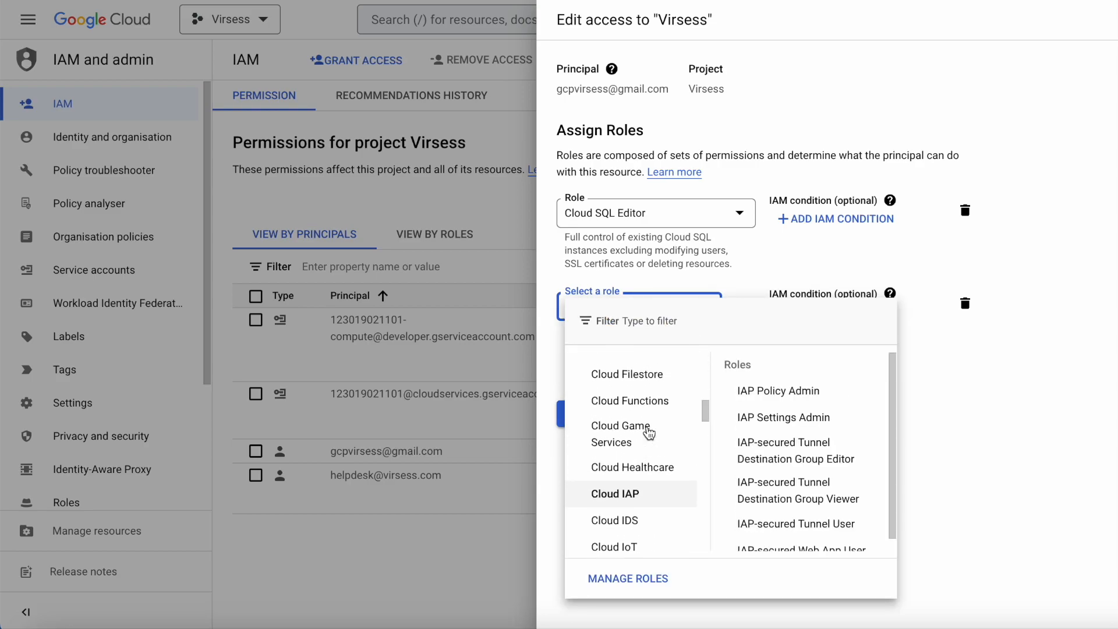
scroll(647, 454, down, 10)
scroll(646, 479, down, 2)
mouse_move(636, 391)
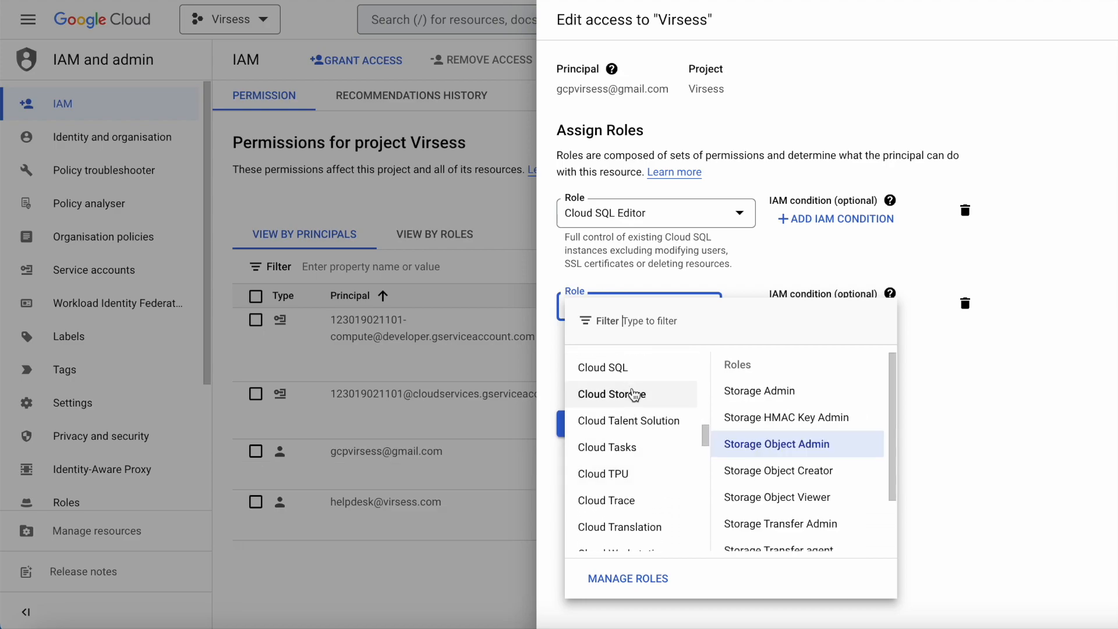
click(748, 391)
click(579, 425)
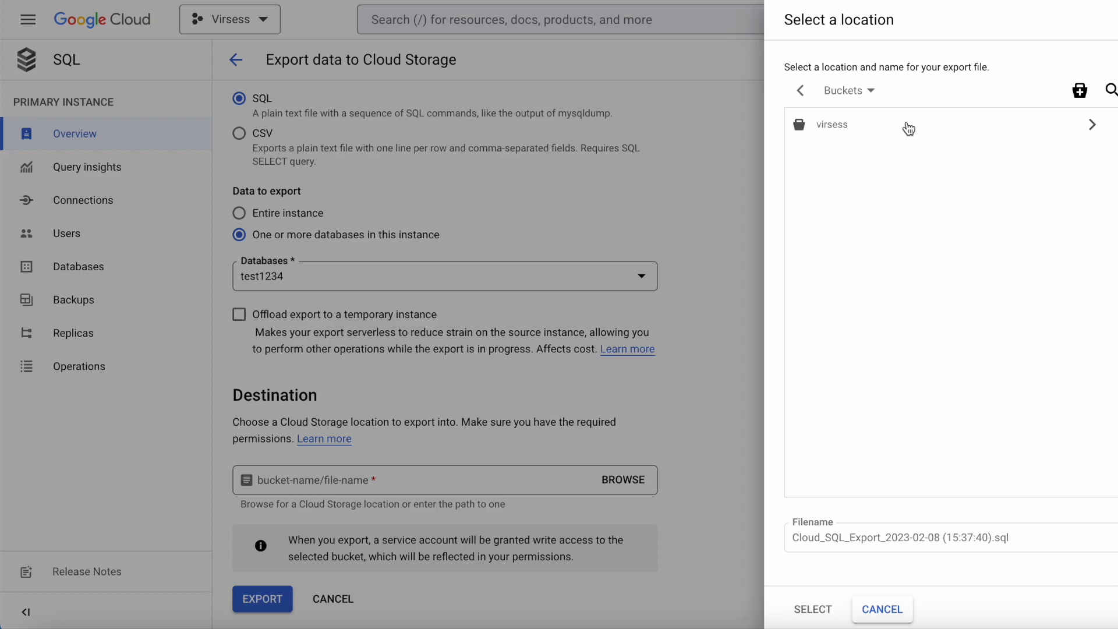
Back in the restricted account, choose the virsess bucket with the suggested file name as the destination and run the export.
click(1092, 125)
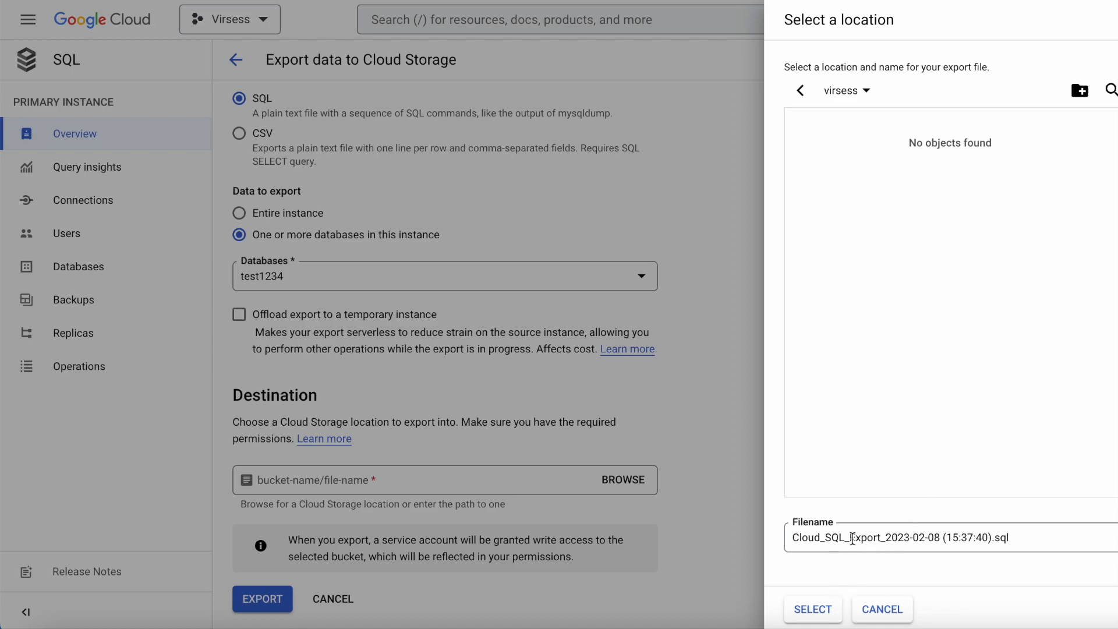
click(815, 615)
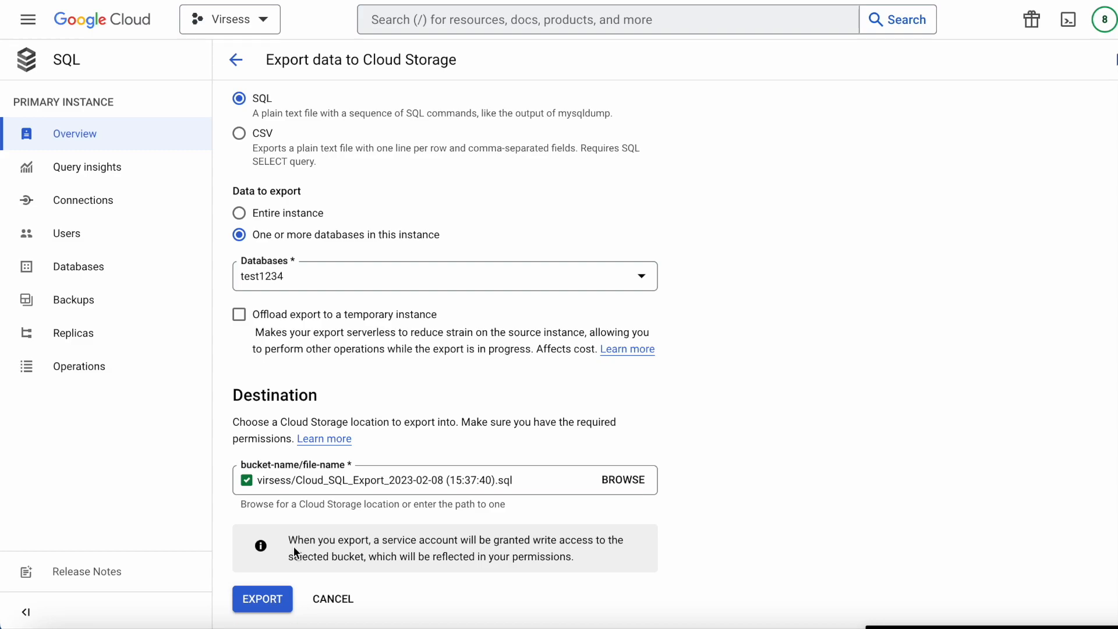
click(262, 600)
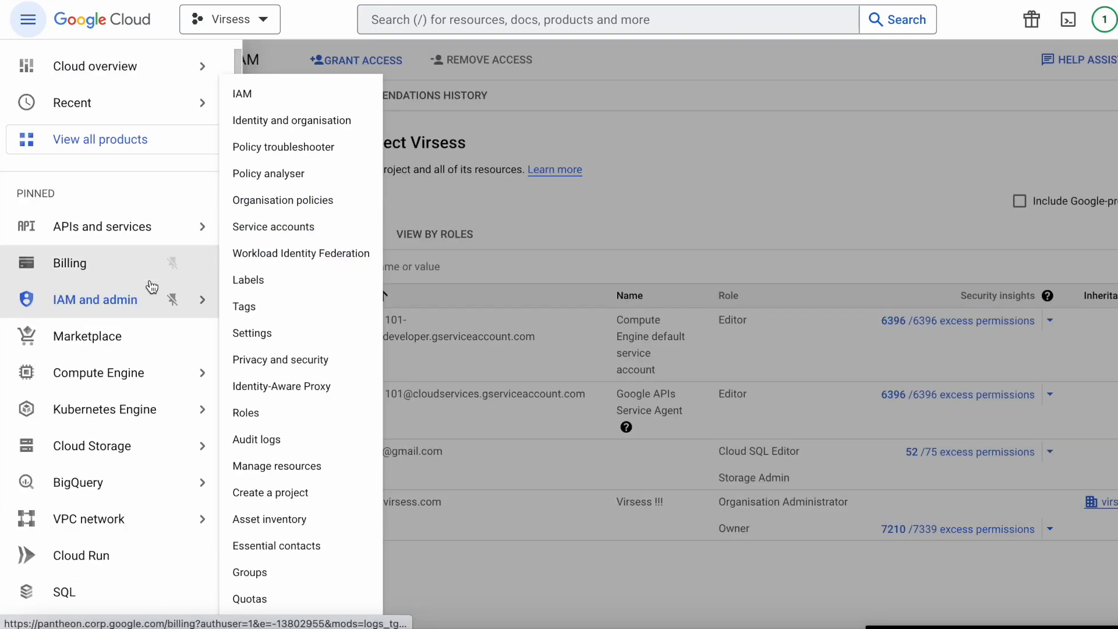
Open the project's IAM page in the administrator account to review the roles assigned to each principal.
click(311, 104)
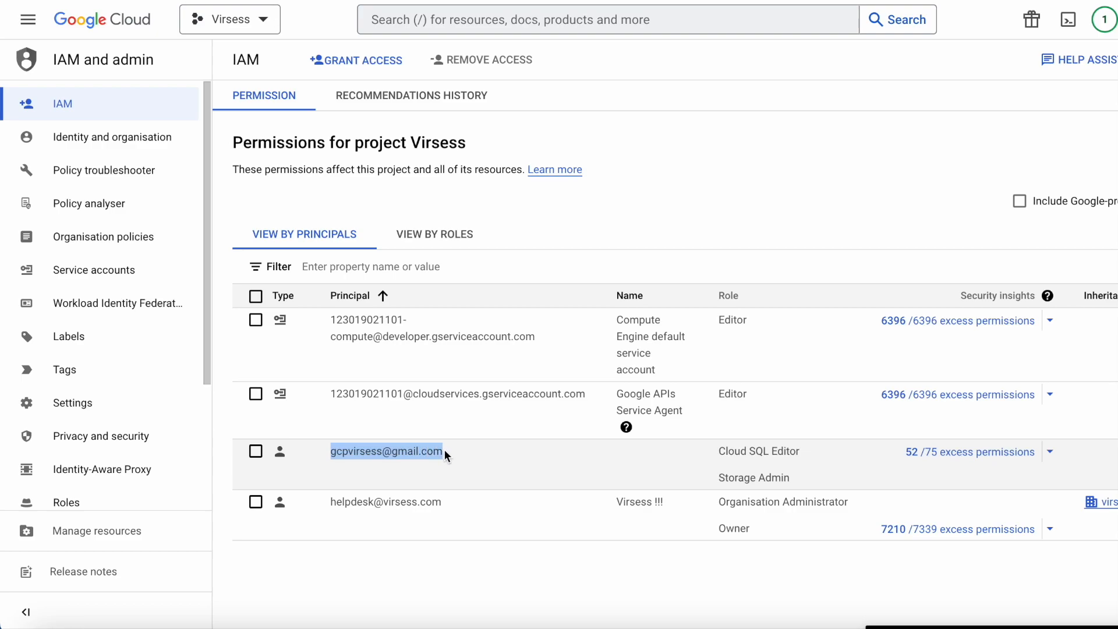
Open the virsess bucket's permissions in Cloud Storage and examine the roles assigned to the Cloud SQL service account.
drag(714, 448, 802, 446)
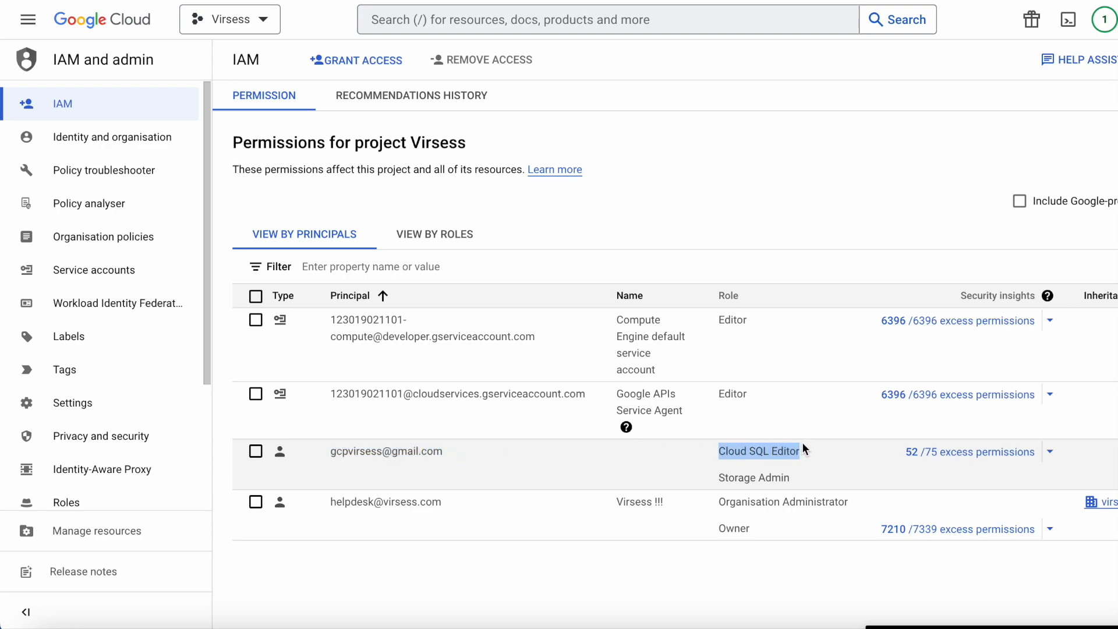
click(28, 20)
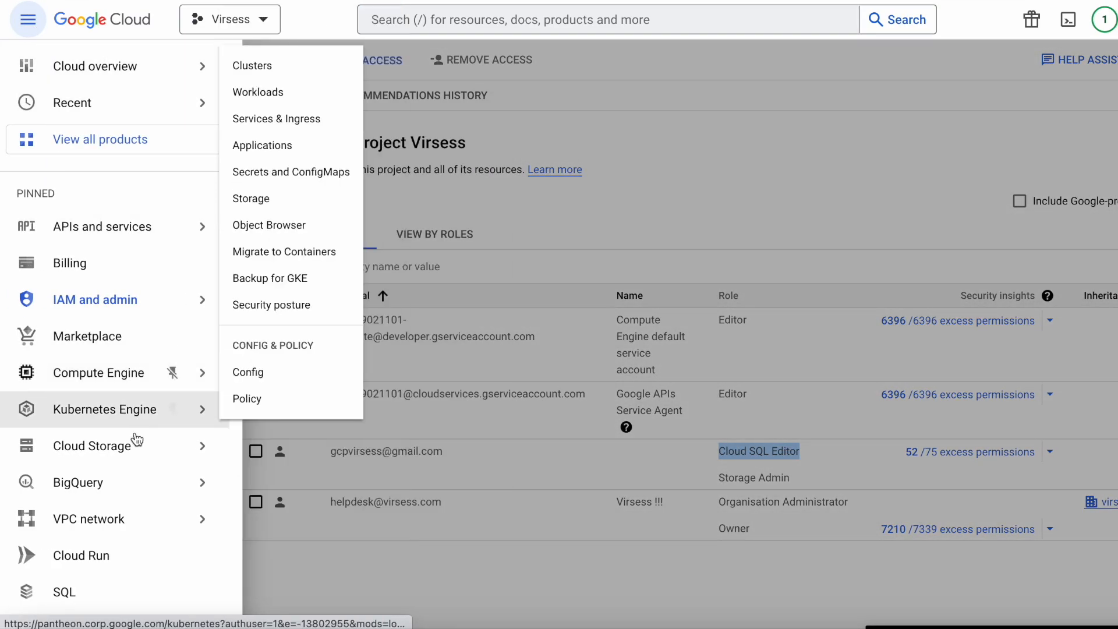
mouse_move(169, 446)
click(252, 456)
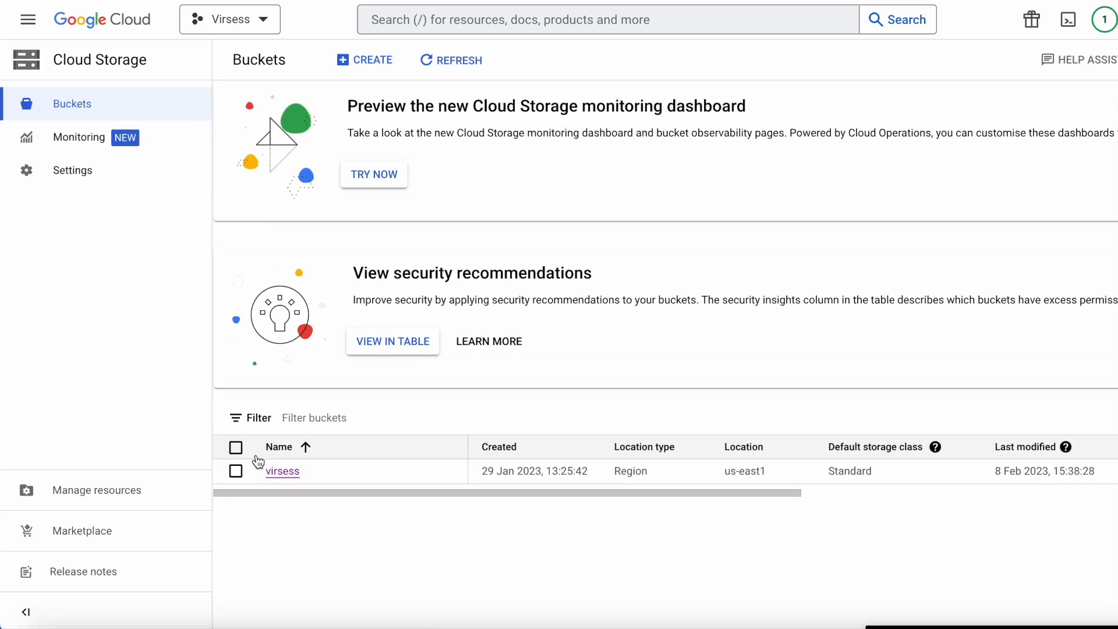
click(282, 473)
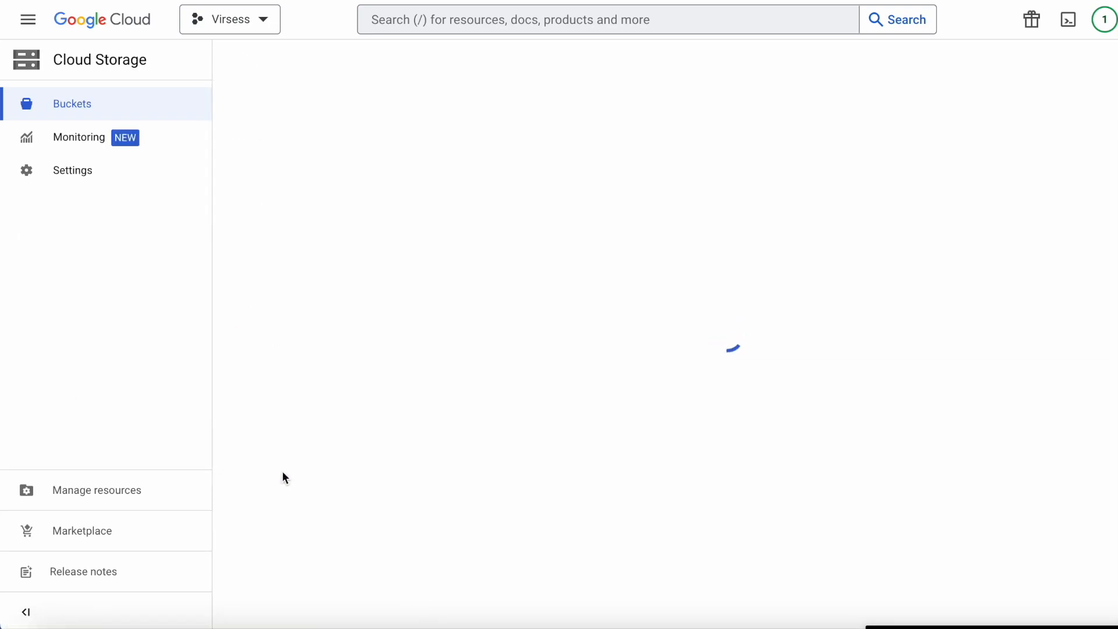
click(473, 205)
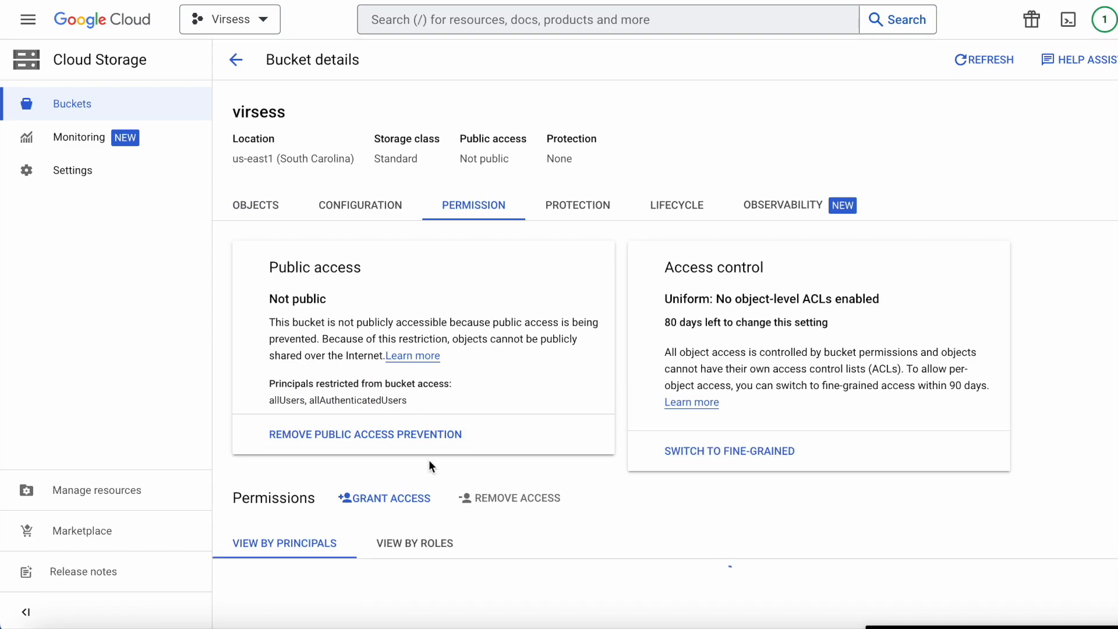
scroll(429, 460, down, 3)
scroll(428, 459, down, 2)
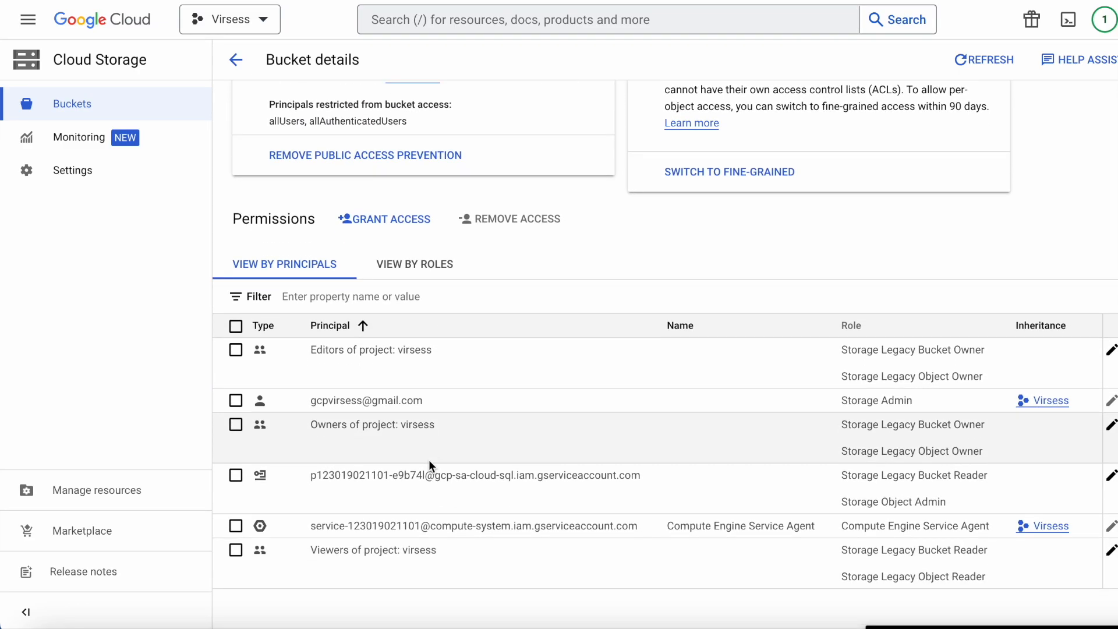
drag(309, 478, 623, 476)
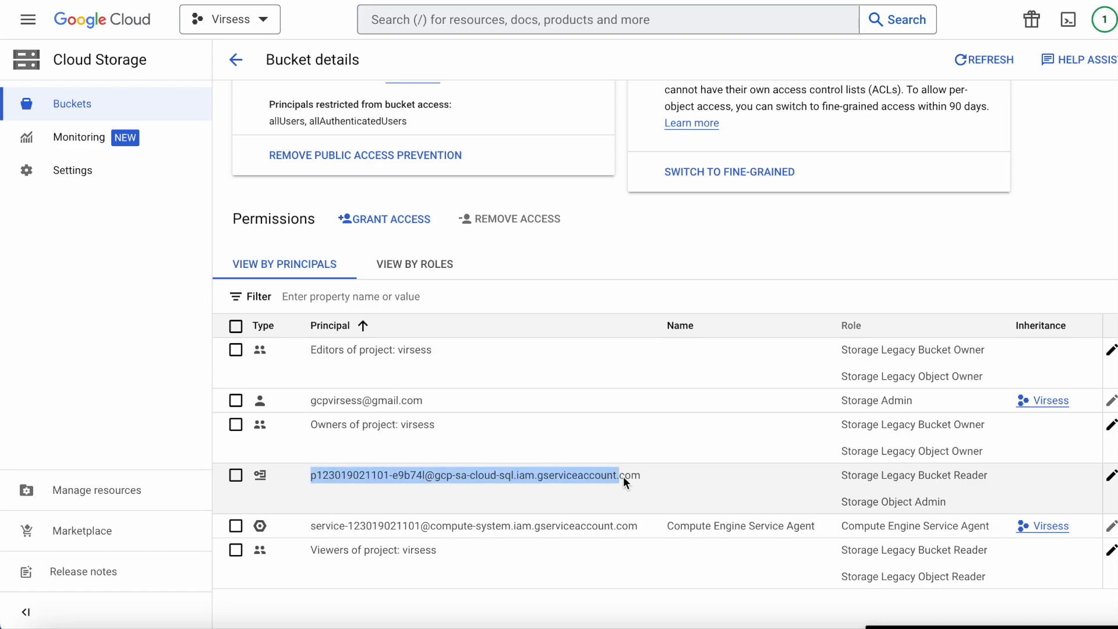
click(833, 506)
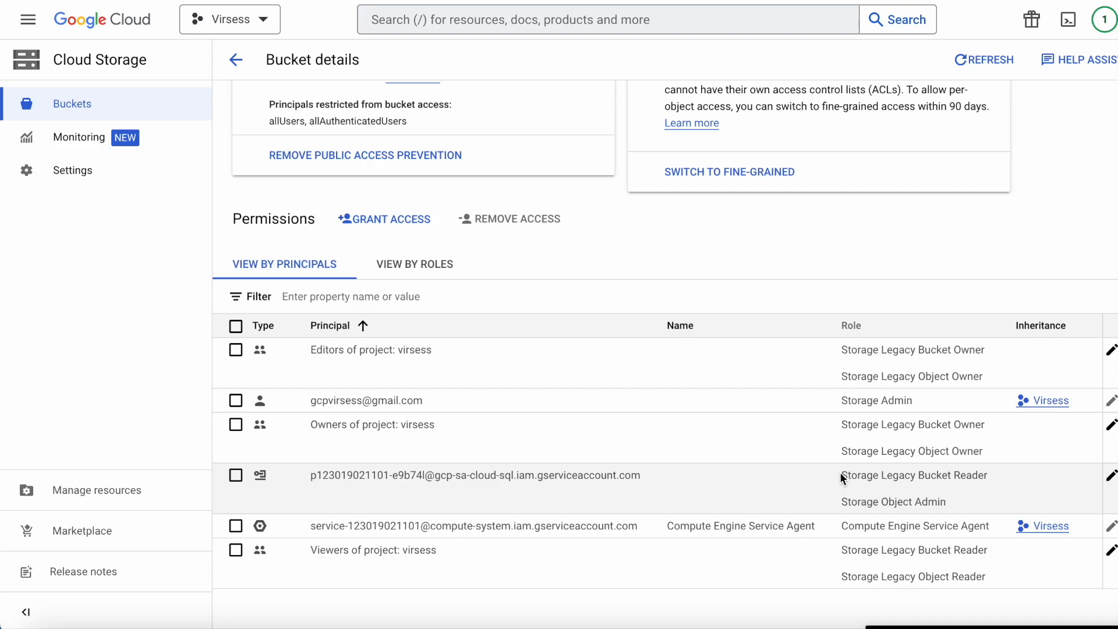
Remove the Storage Legacy Bucket Reader and Storage Object Admin roles from the Cloud SQL service account on the virsess bucket and save.
click(1111, 478)
click(967, 220)
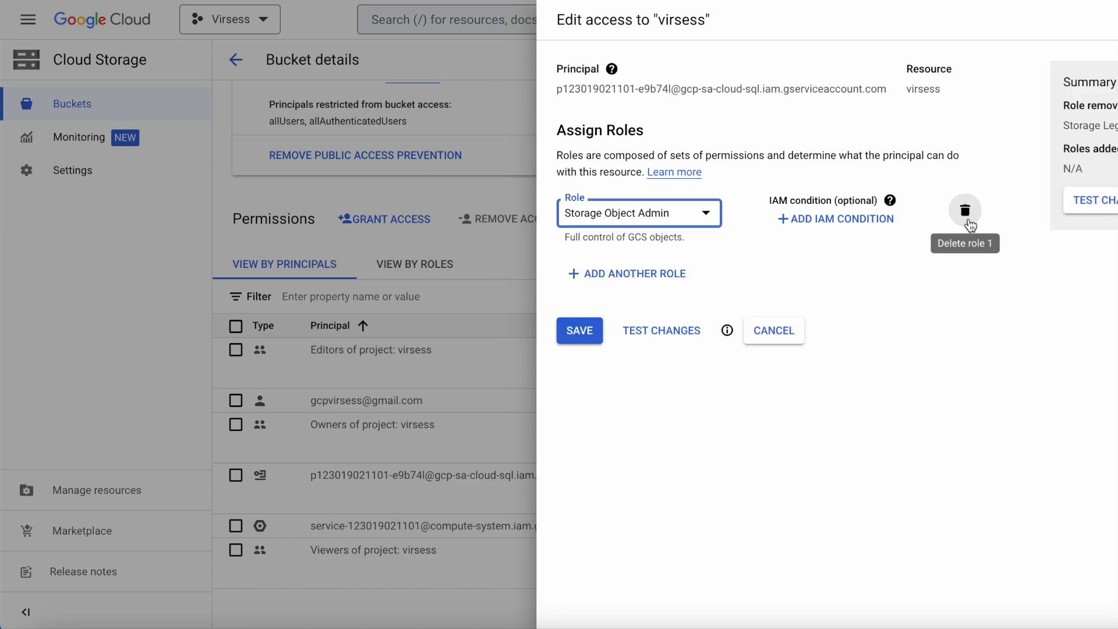
click(966, 222)
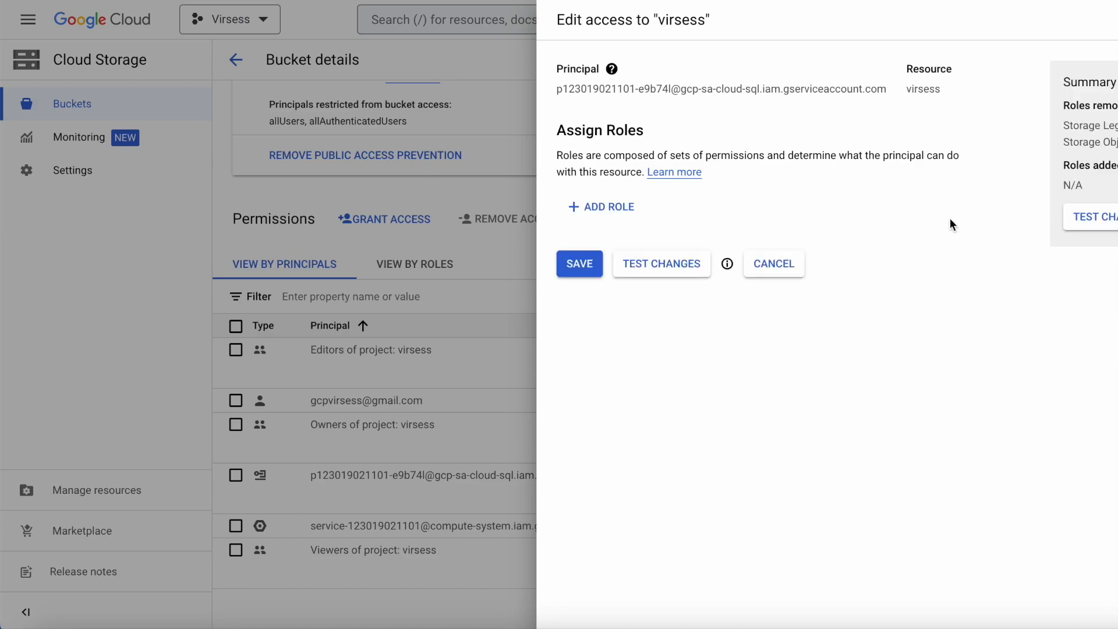
click(581, 265)
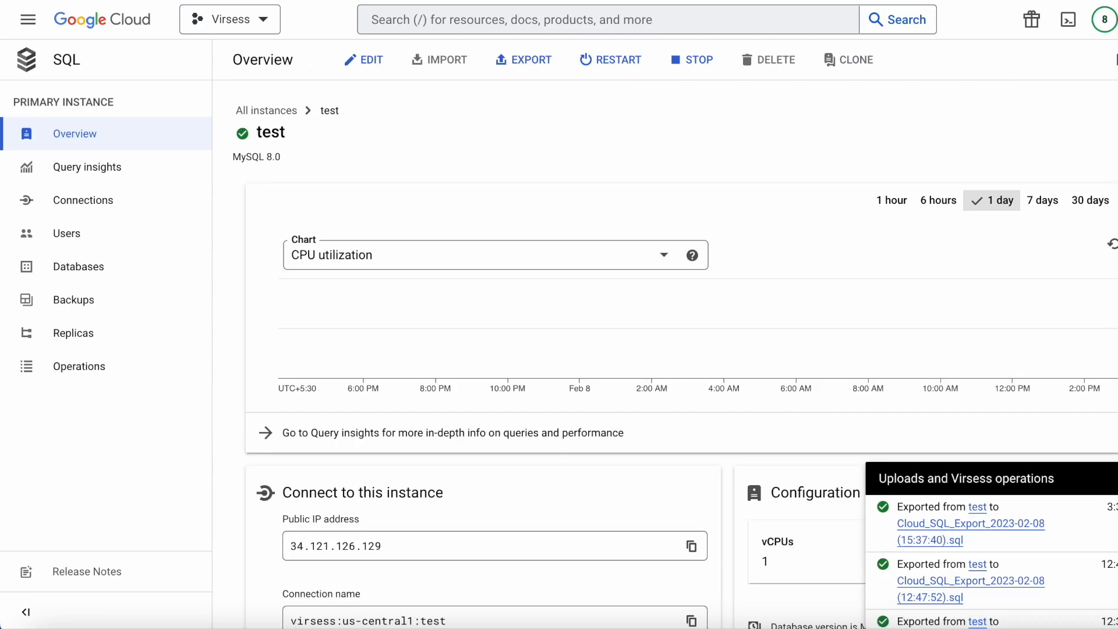
In the restricted account's Cloud Shell, run "gcloud sql export sql test gs://virsess/test.sql.gz --database=test1234" and authorize the use of credentials.
click(1071, 26)
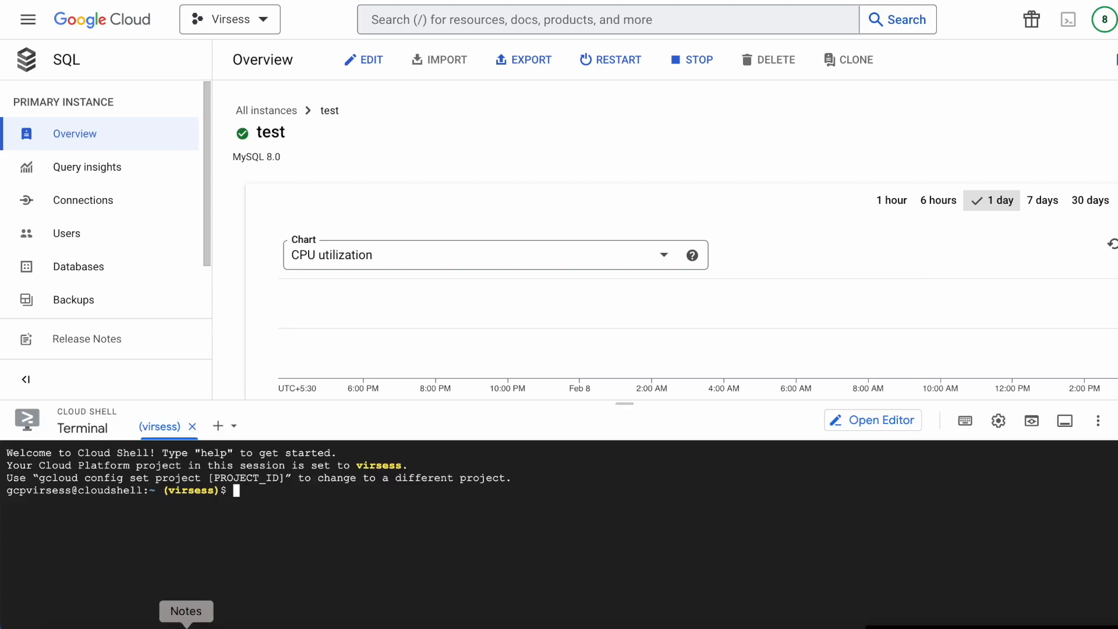
text(gcloud sql export sql test gs://virsess/test.sql.gz --database=test1234)
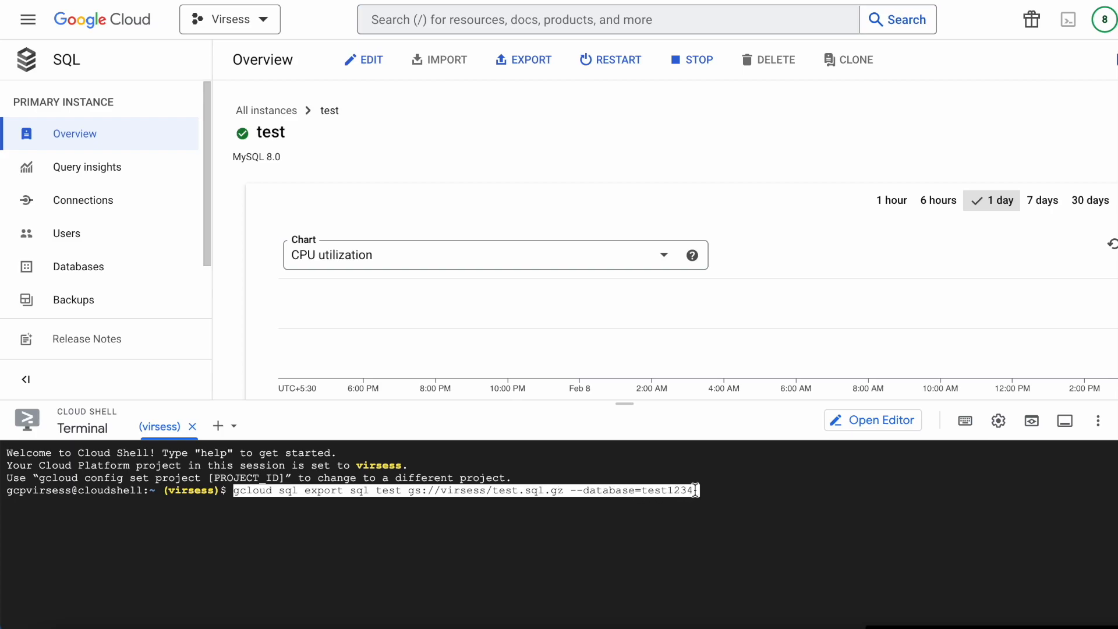
key(Return)
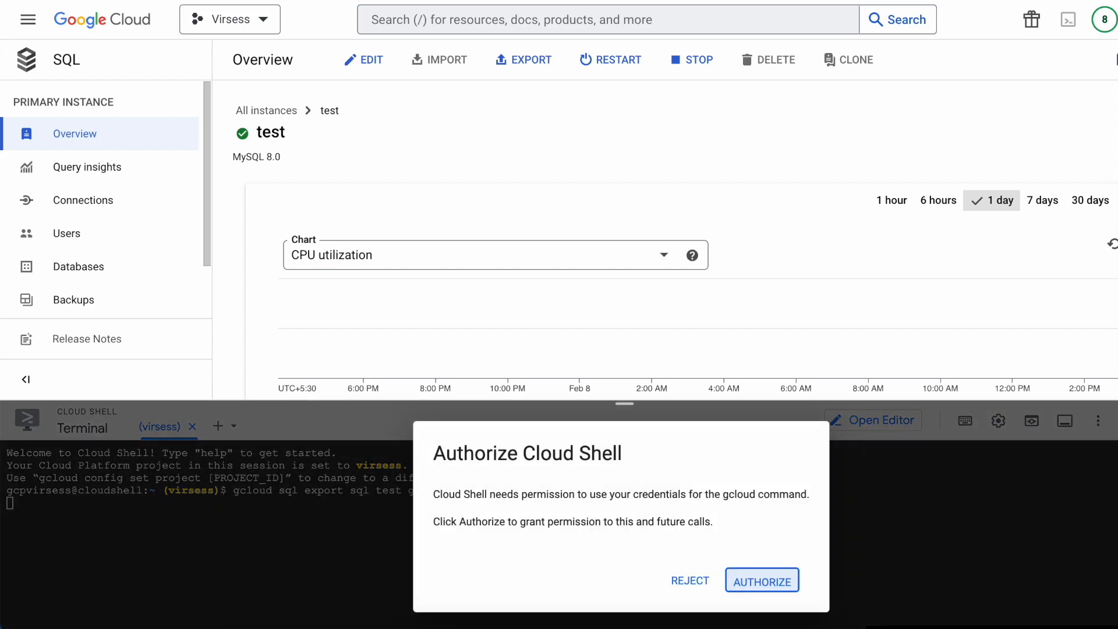
click(780, 582)
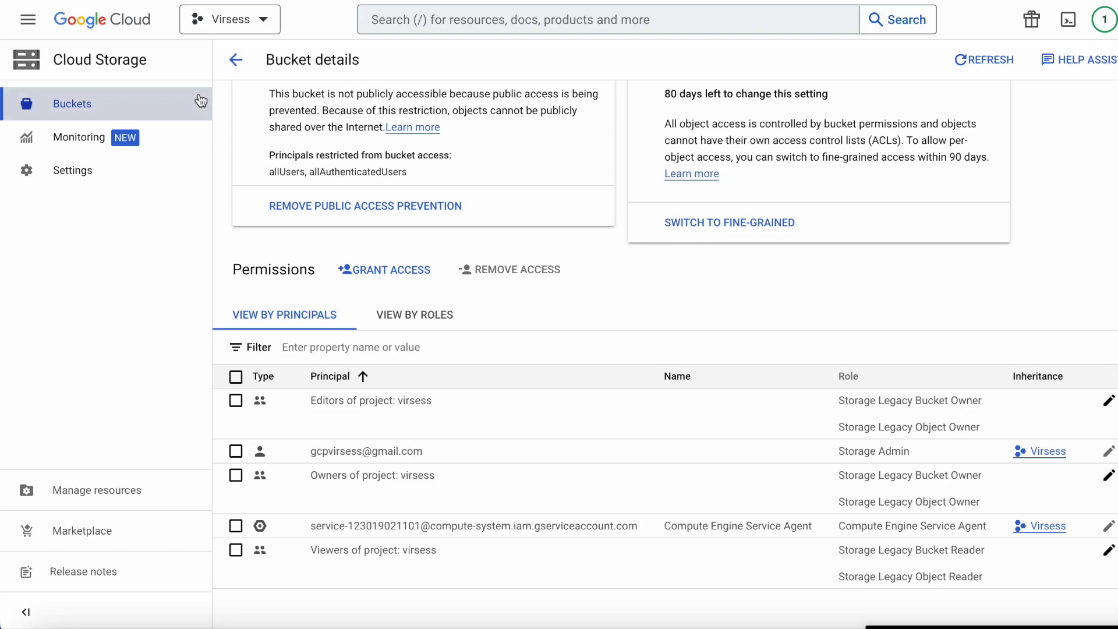
In the administrator account, open the test Cloud SQL instance's overview and copy its service account address.
click(33, 20)
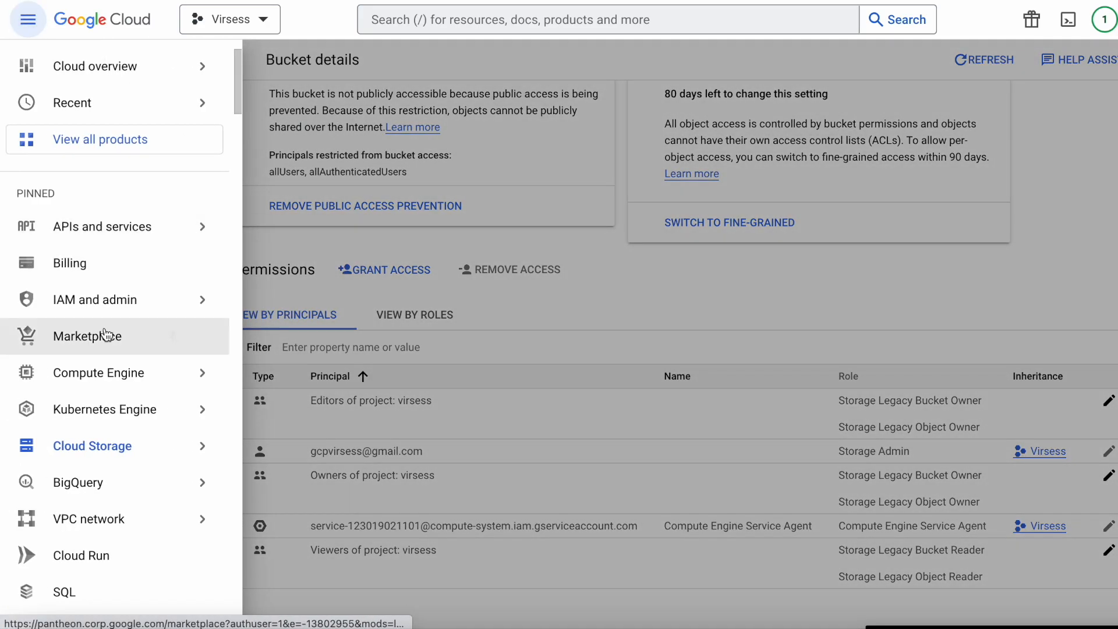
click(121, 594)
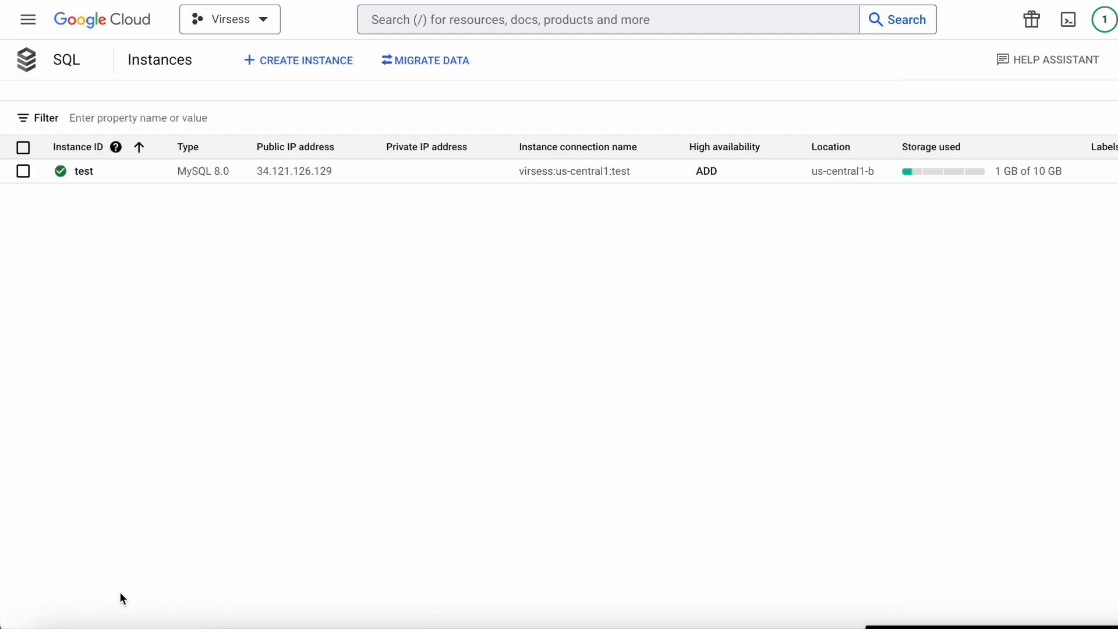
click(83, 171)
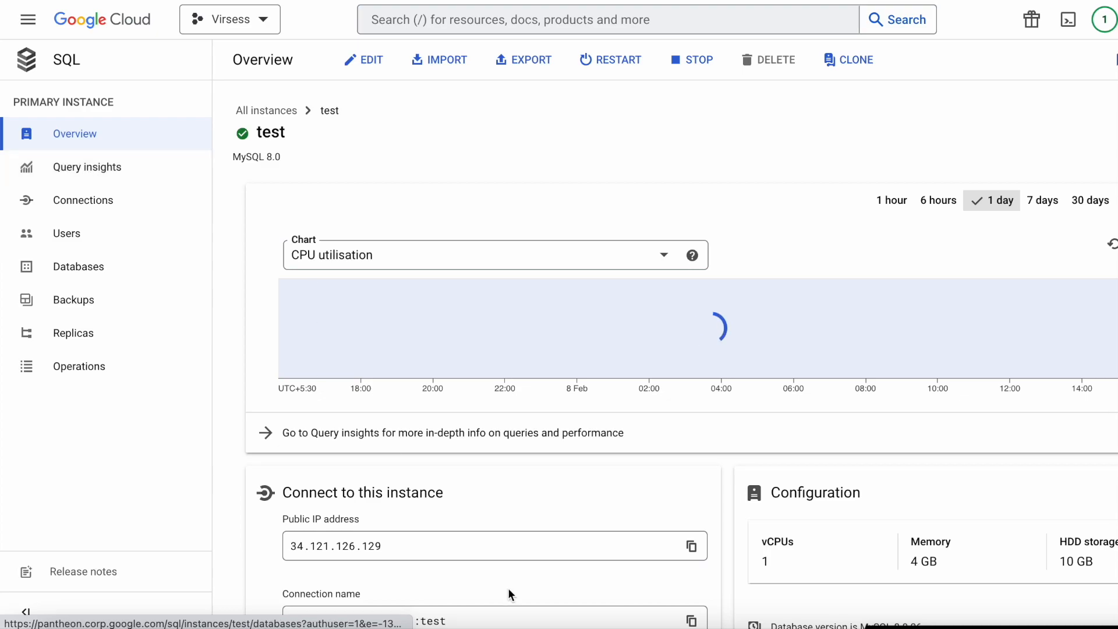
scroll(510, 593, down, 7)
scroll(511, 595, down, 5)
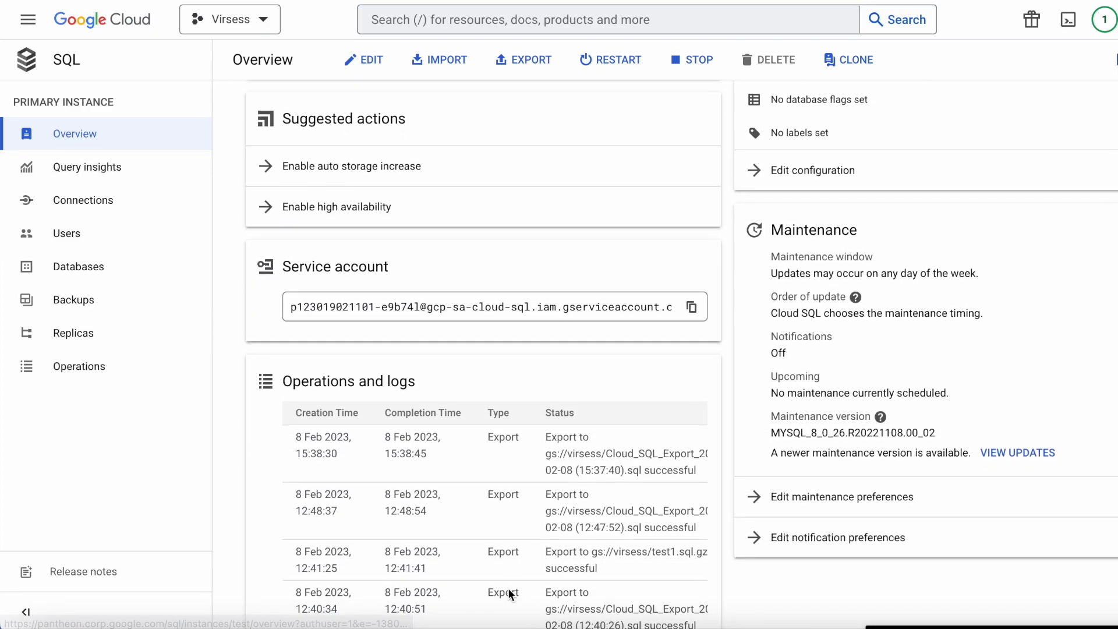
click(694, 304)
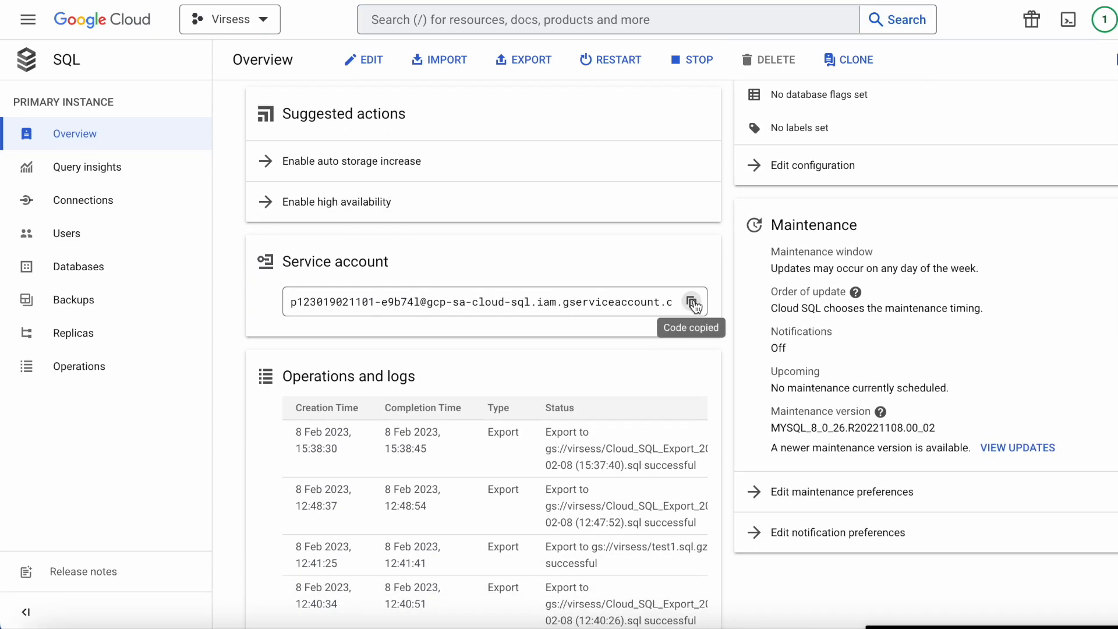
Go to the Cloud Storage buckets and open the principals list in the virsess bucket's permissions.
click(27, 19)
mouse_move(175, 447)
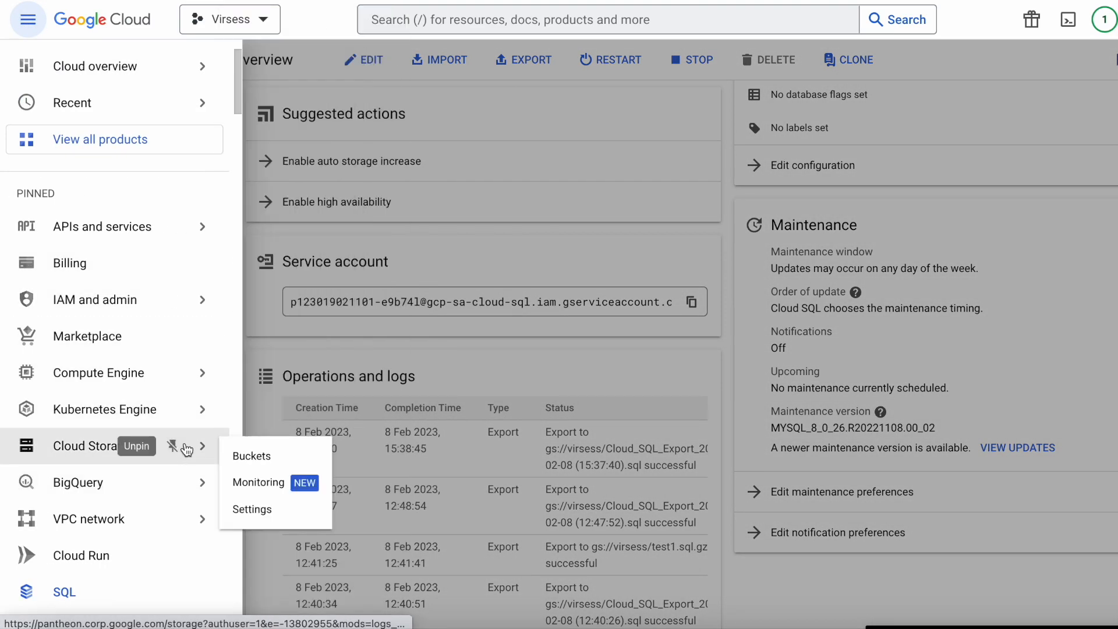
click(260, 453)
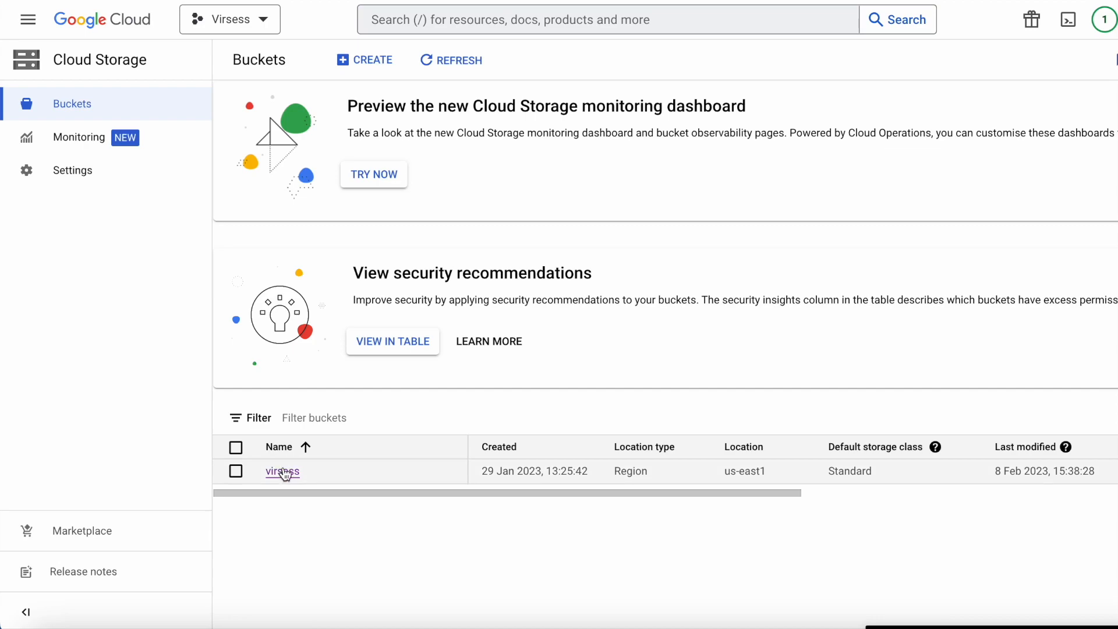
click(282, 472)
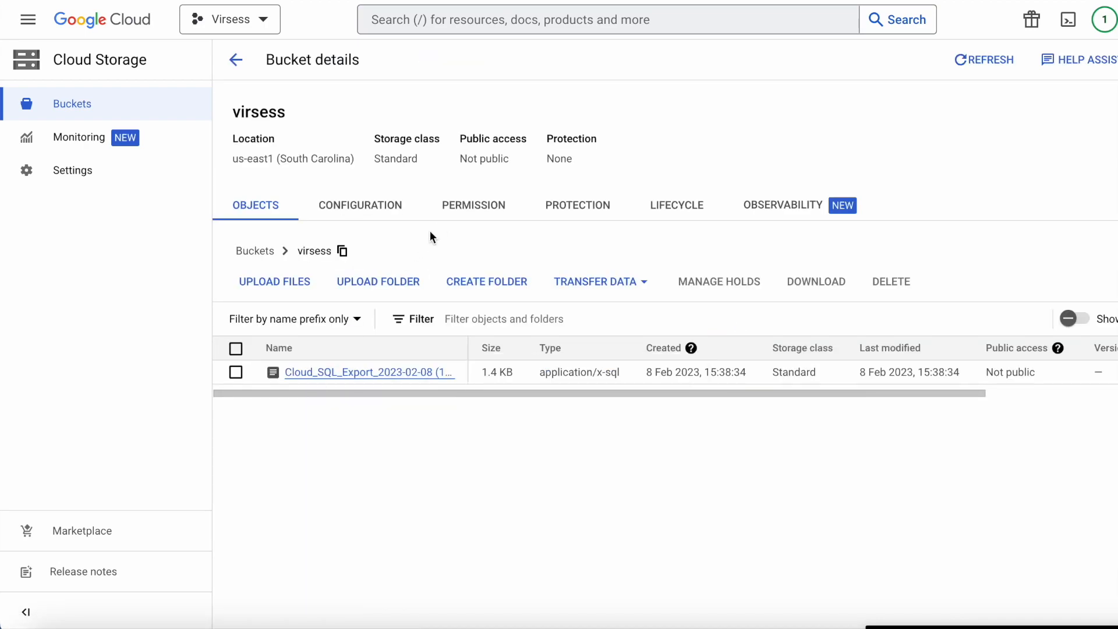
click(473, 207)
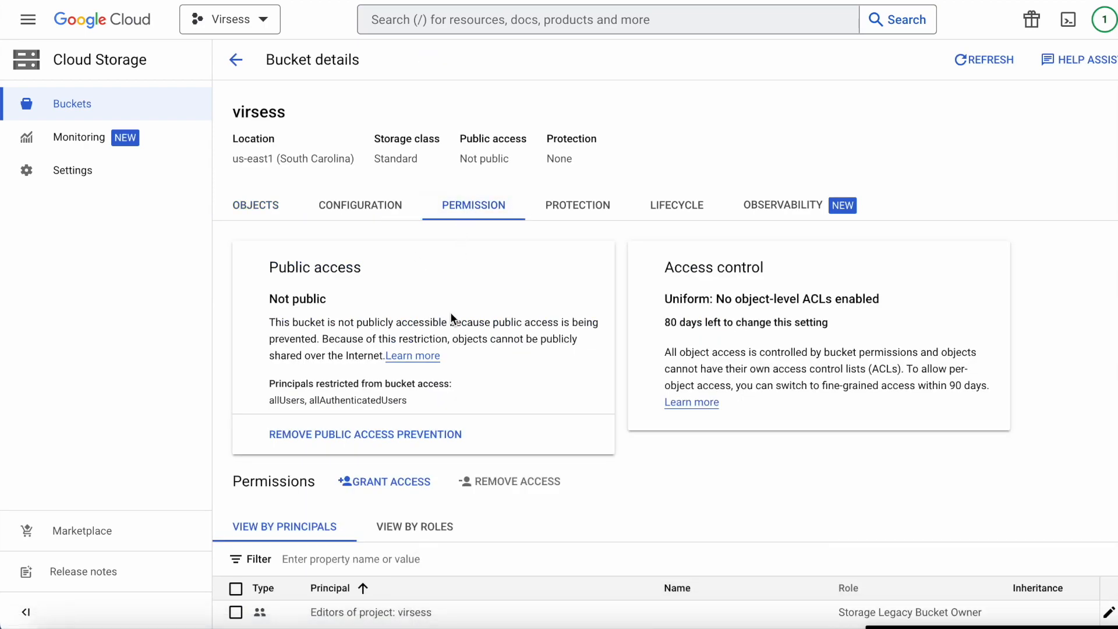
scroll(395, 499, down, 4)
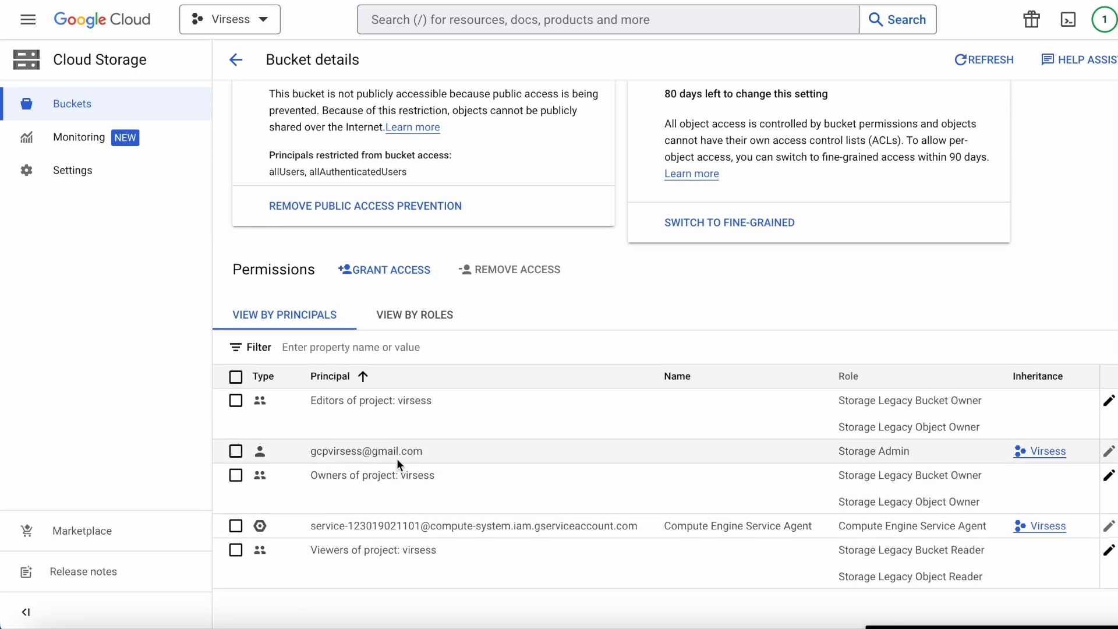
Grant the copied Cloud SQL service account the Storage Object Admin role on the virsess bucket and save.
click(392, 272)
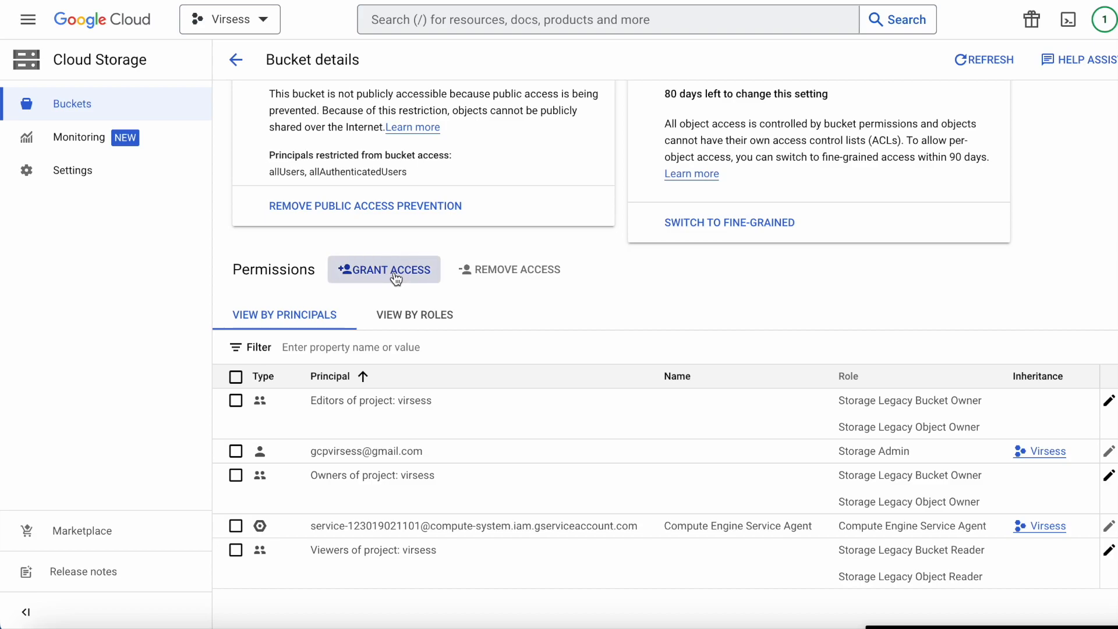
click(606, 286)
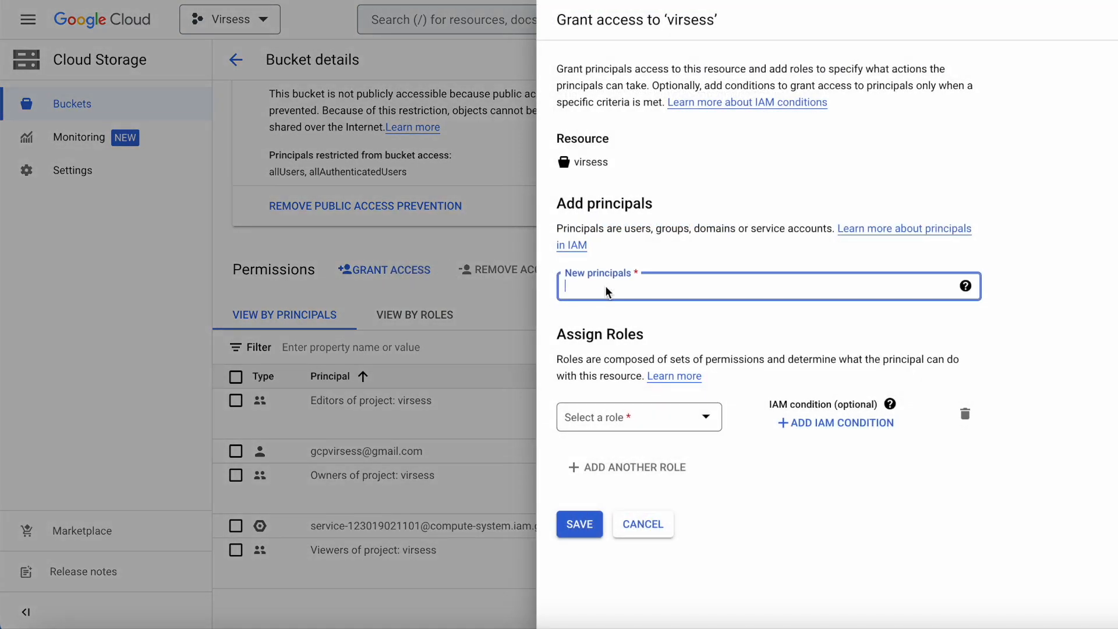
key(ctrl+v)
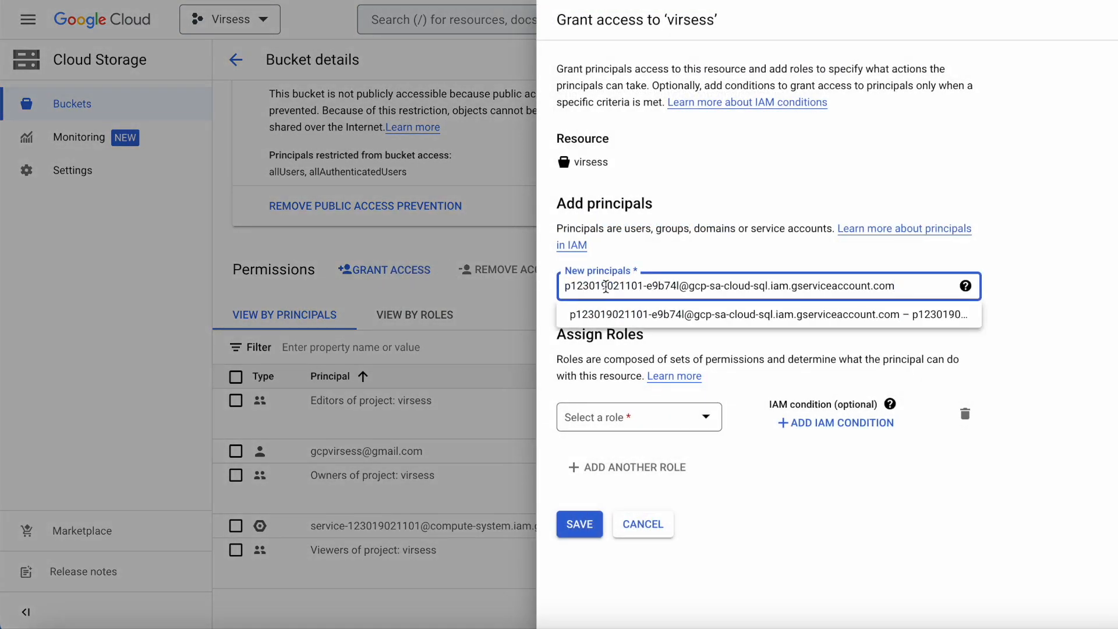
click(614, 316)
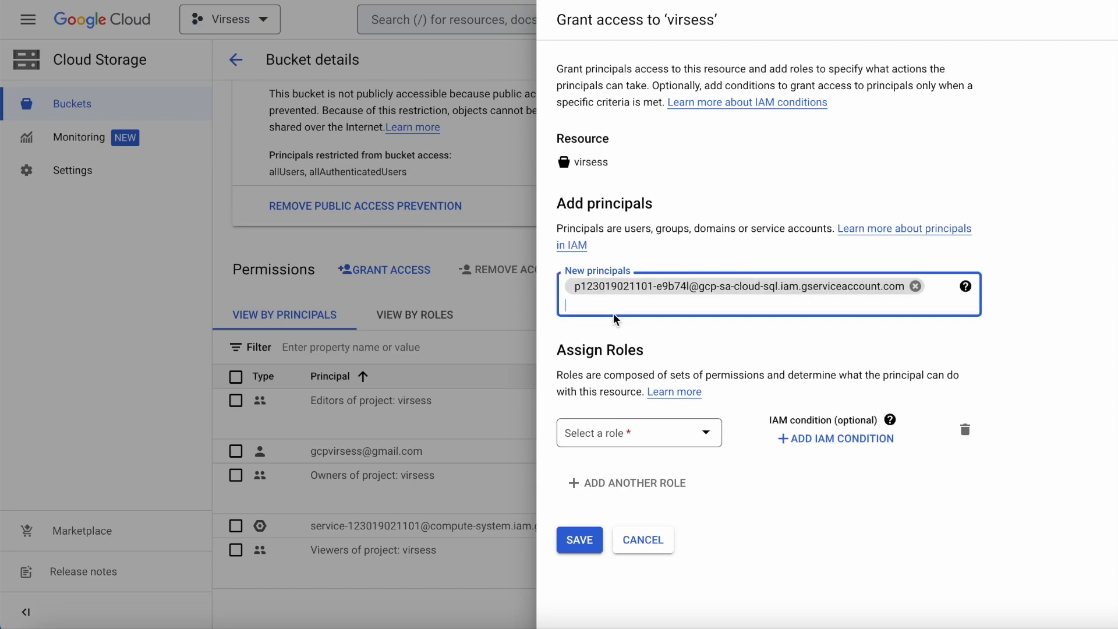
click(626, 433)
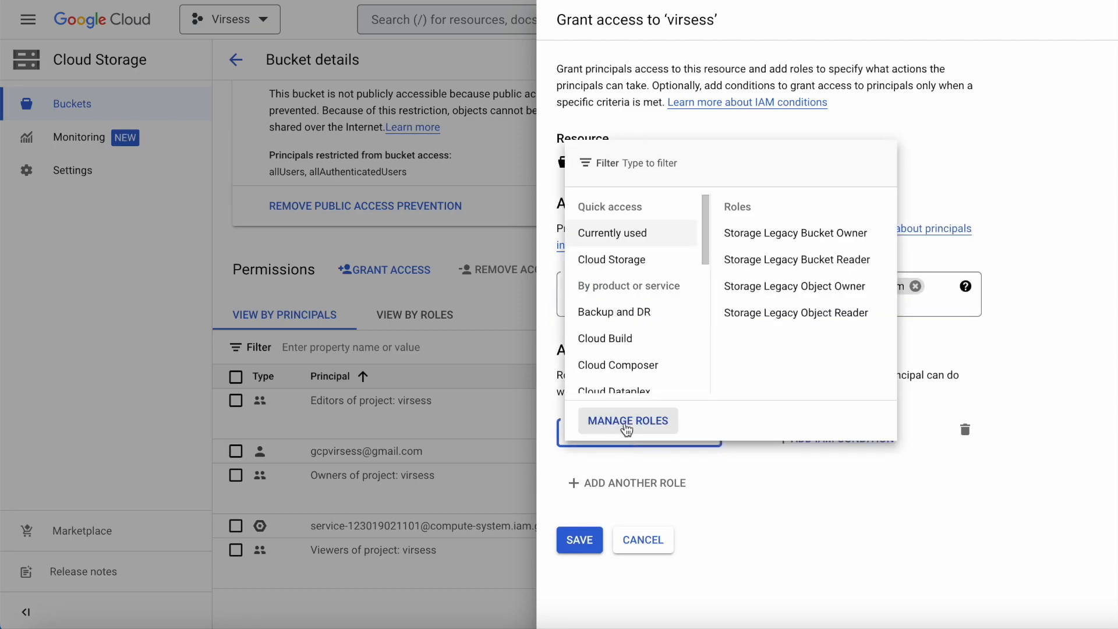
mouse_move(644, 258)
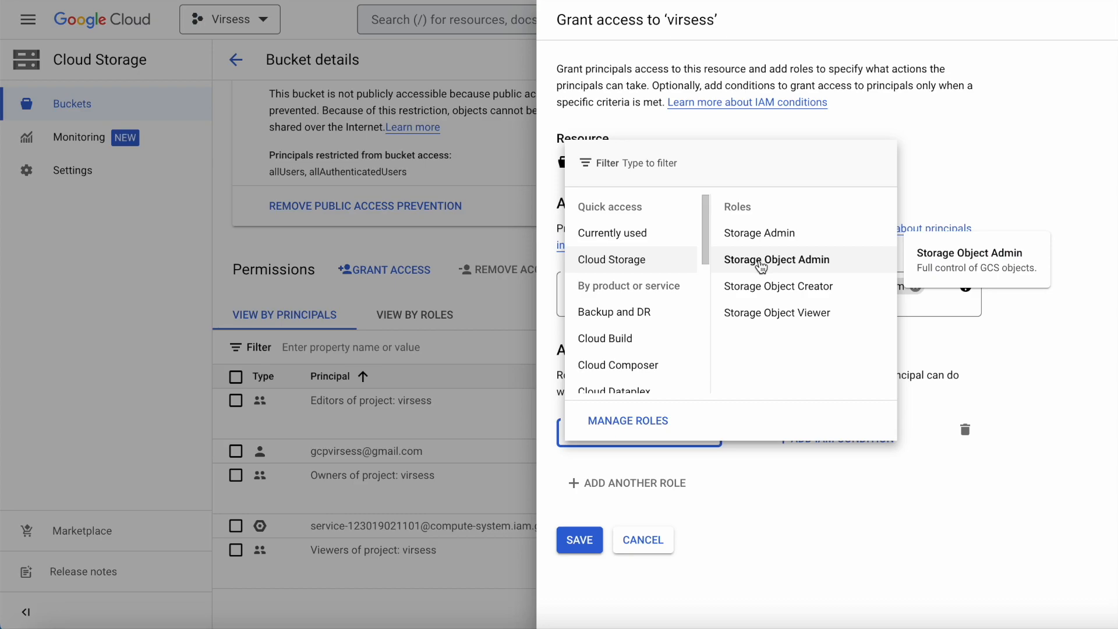
click(761, 266)
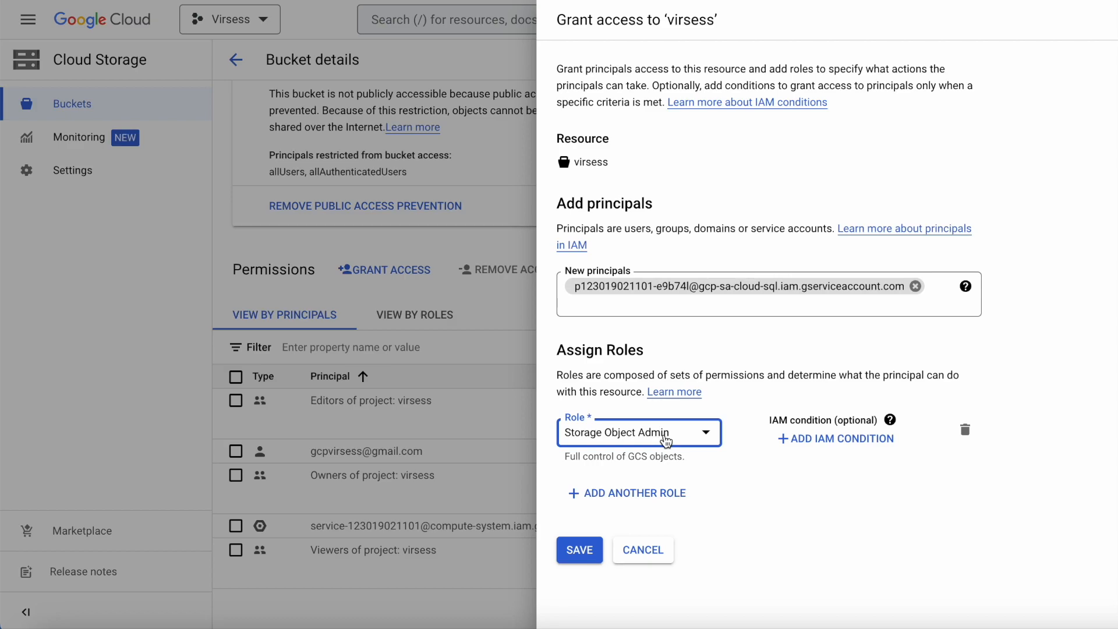
click(584, 550)
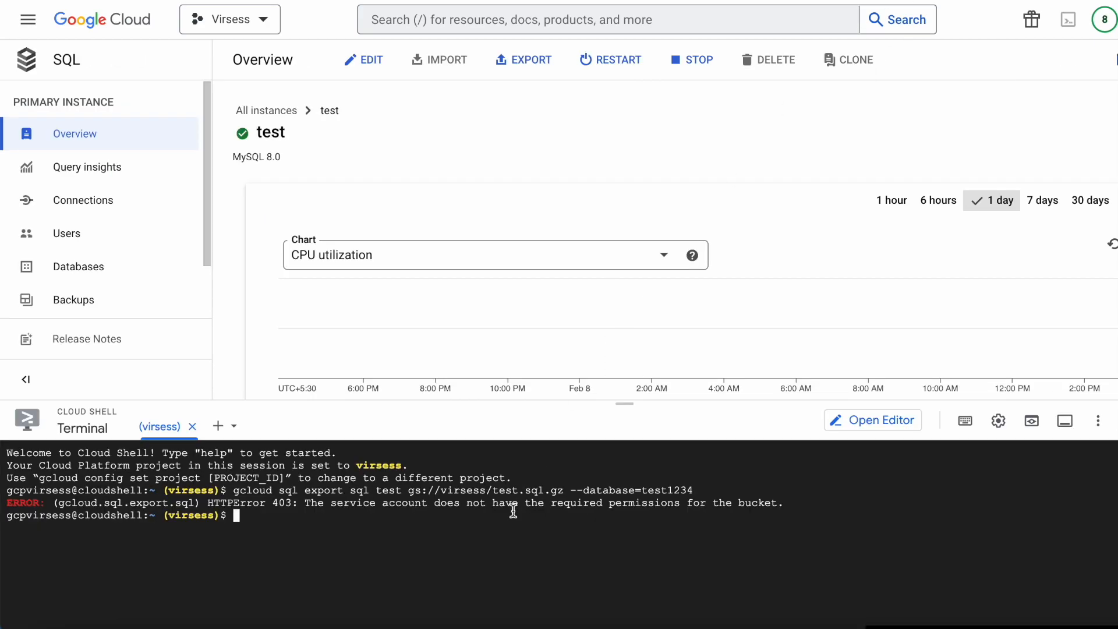
Back in the restricted account's Cloud Shell, rerun the gcloud export of database test1234 to gs://virsess/test.sql.gz.
key(Return)
key(Up)
key(Return)
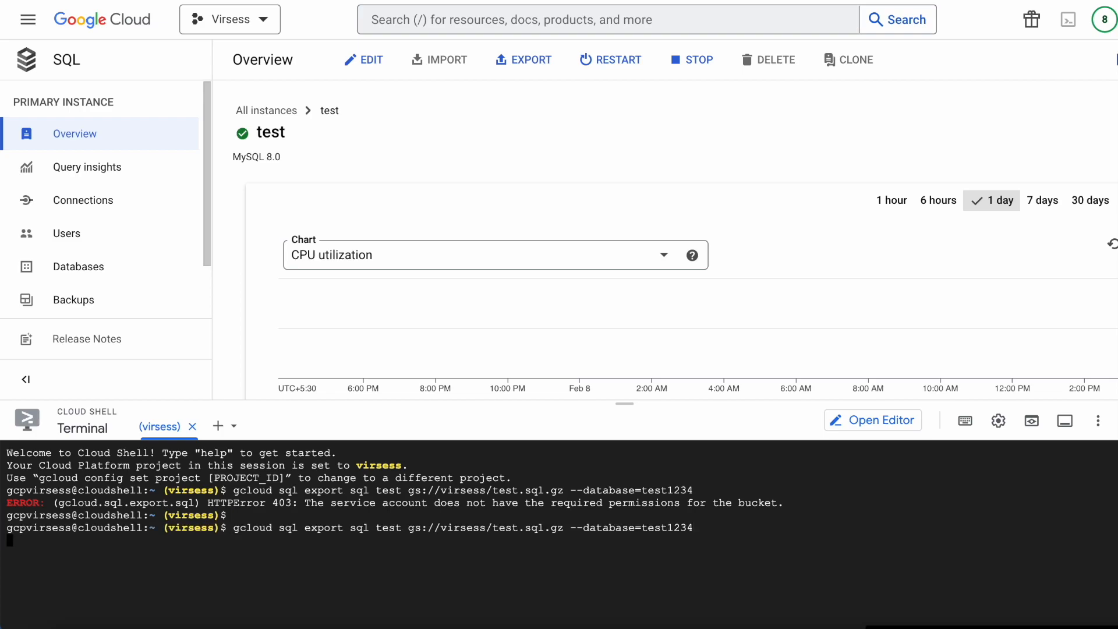